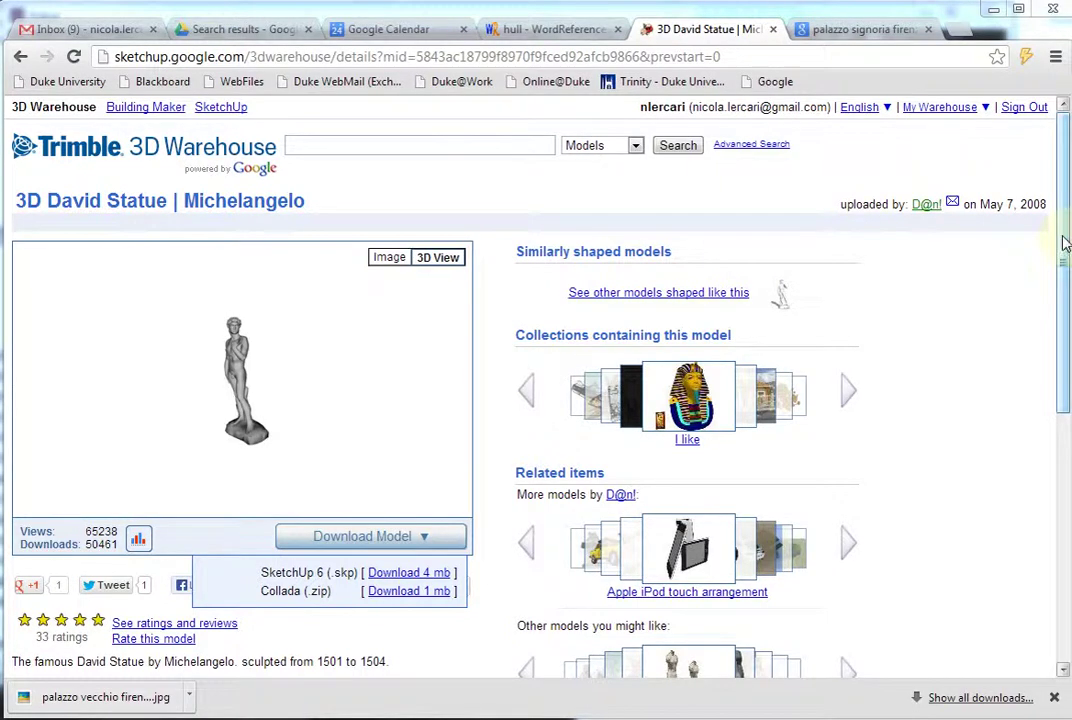
Rotate the David model's 3D preview, show its download formats, then view Palazzo Signoria images
{"action": "scroll", "coordinate": [1065, 243], "scroll_direction": "down", "scroll_amount": 2}
{"action": "scroll", "coordinate": [1065, 243], "scroll_direction": "up", "scroll_amount": 2}
{"action": "scroll", "coordinate": [298, 349], "scroll_direction": "up", "scroll_amount": 2}
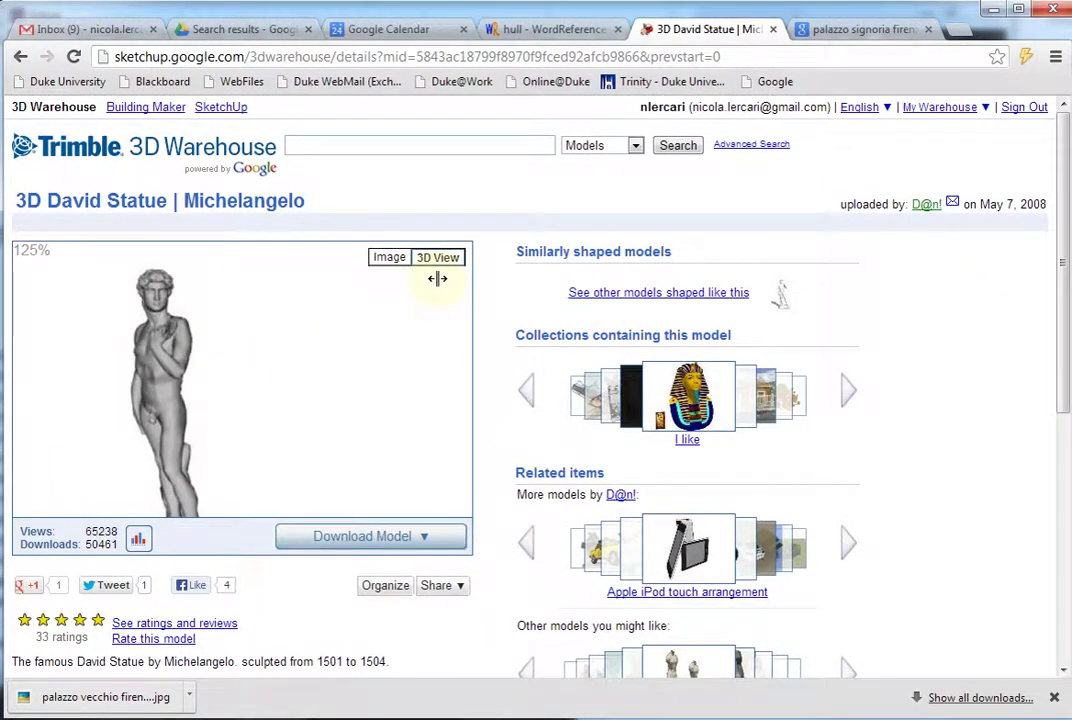
{"action": "mouse_move", "coordinate": [170, 362]}
{"action": "left_mouse_down"}
{"action": "mouse_move", "coordinate": [352, 364]}
{"action": "mouse_move", "coordinate": [206, 366]}
{"action": "mouse_move", "coordinate": [318, 381]}
{"action": "mouse_move", "coordinate": [168, 383]}
{"action": "mouse_move", "coordinate": [249, 409]}
{"action": "mouse_move", "coordinate": [347, 526]}
{"action": "left_mouse_up"}
{"action": "left_click", "coordinate": [362, 542]}
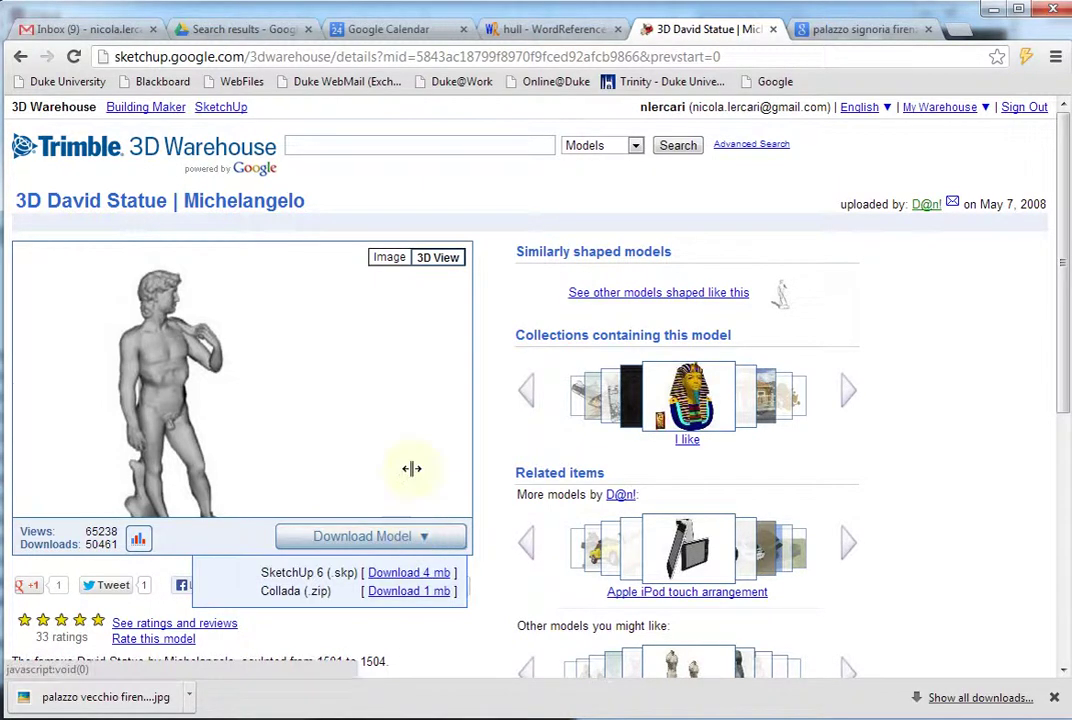
{"action": "left_click", "coordinate": [866, 32]}
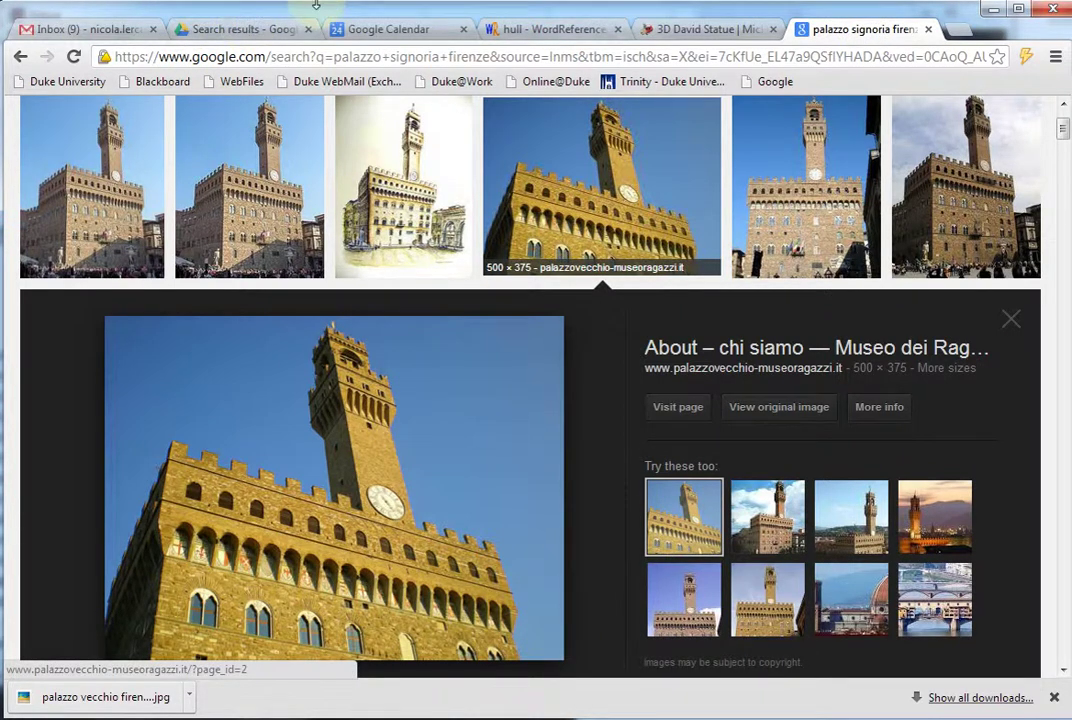
{"action": "key", "text": "alt+Tab"}
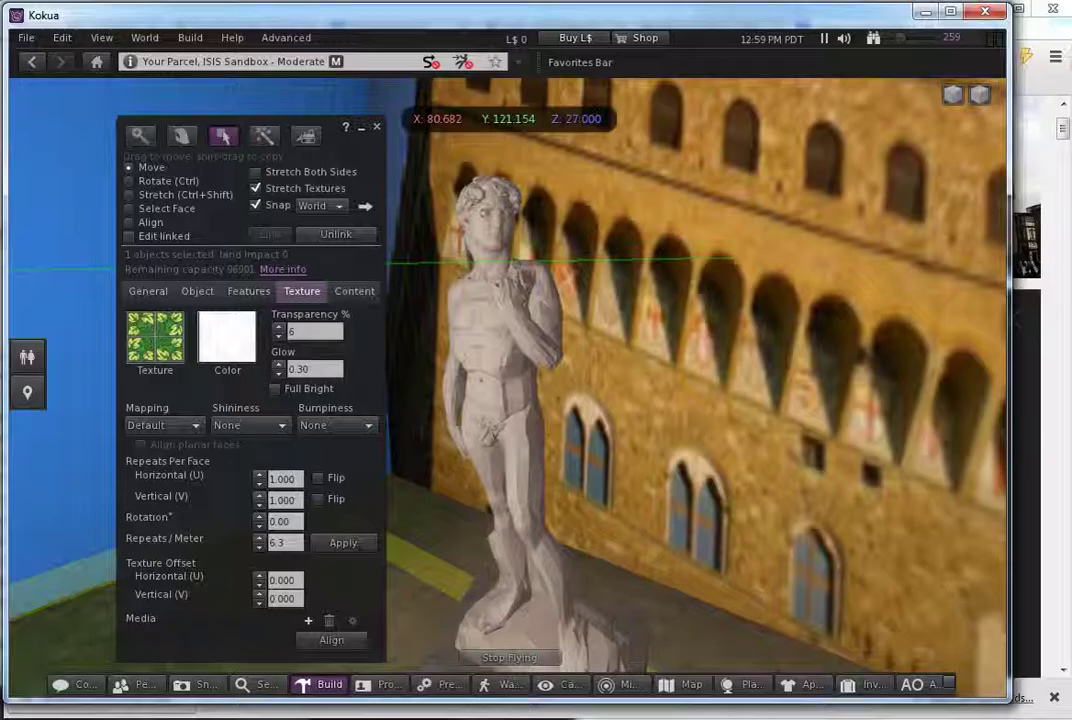
{"action": "mouse_move", "coordinate": [548, 325]}
{"action": "left_mouse_down", "text": "alt"}
{"action": "mouse_move", "coordinate": [510, 388]}
{"action": "mouse_move", "coordinate": [498, 388]}
{"action": "mouse_move", "coordinate": [605, 378]}
{"action": "mouse_move", "coordinate": [507, 388]}
{"action": "mouse_move", "coordinate": [541, 443]}
{"action": "mouse_move", "coordinate": [507, 388]}
{"action": "mouse_move", "coordinate": [560, 248]}
{"action": "mouse_move", "coordinate": [507, 378]}
{"action": "mouse_move", "coordinate": [505, 545]}
{"action": "left_mouse_up", "text": "alt"}
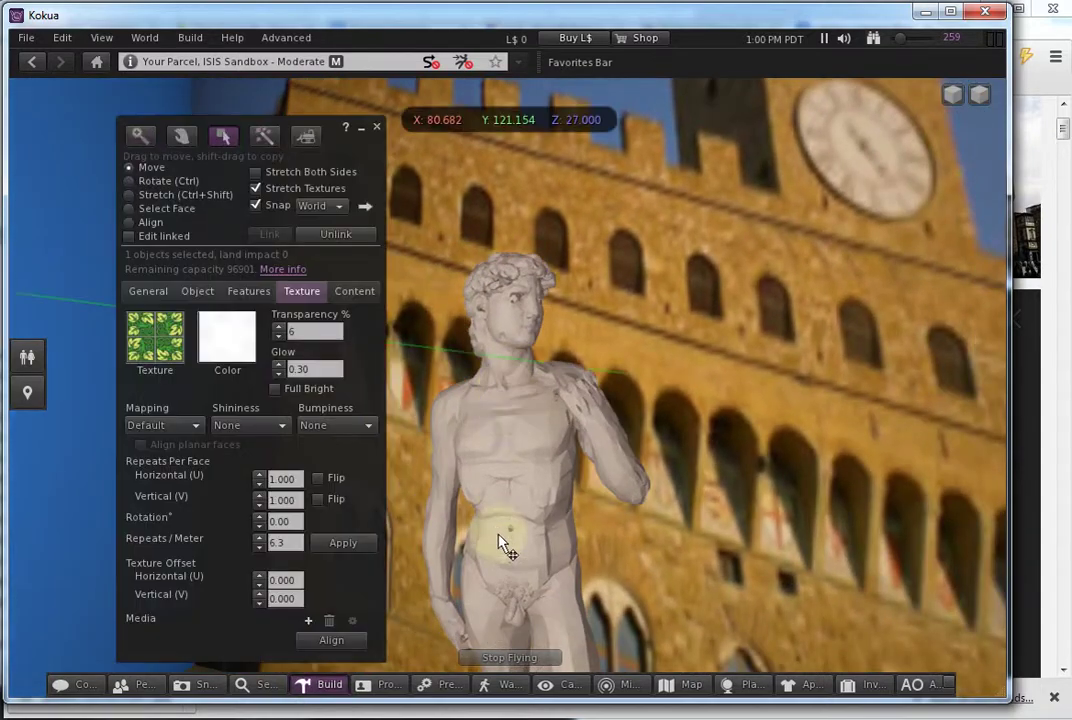
{"action": "right_click", "coordinate": [505, 545]}
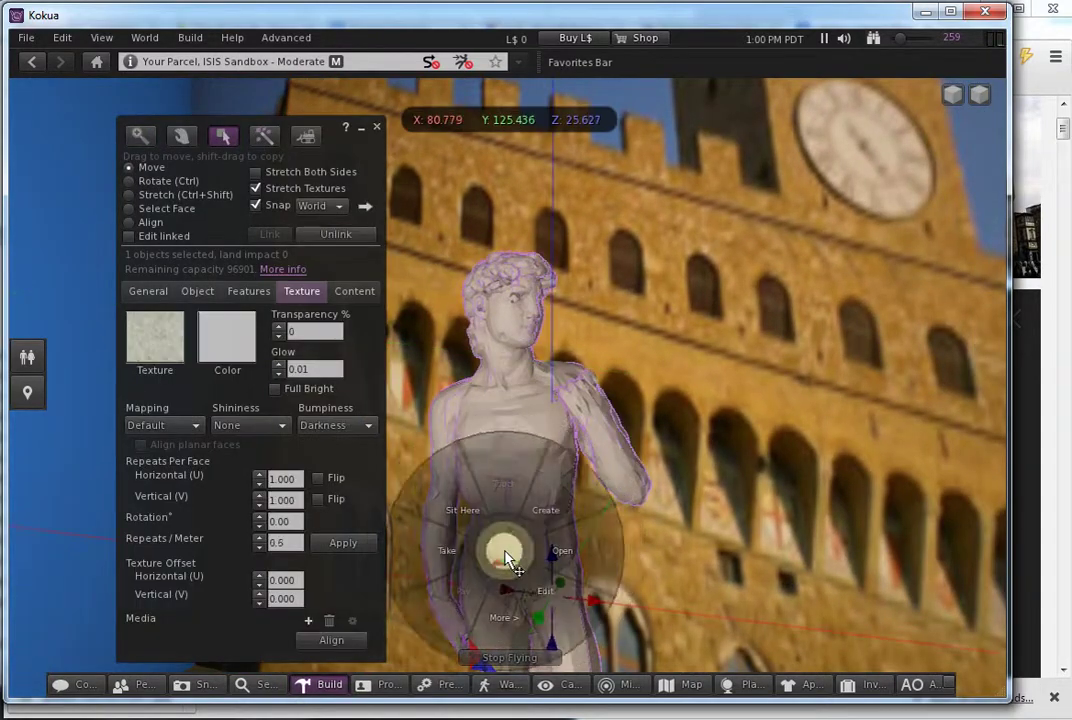
{"action": "left_click", "coordinate": [542, 612]}
{"action": "left_click_drag", "start_coordinate": [510, 393], "coordinate": [510, 412], "text": "alt"}
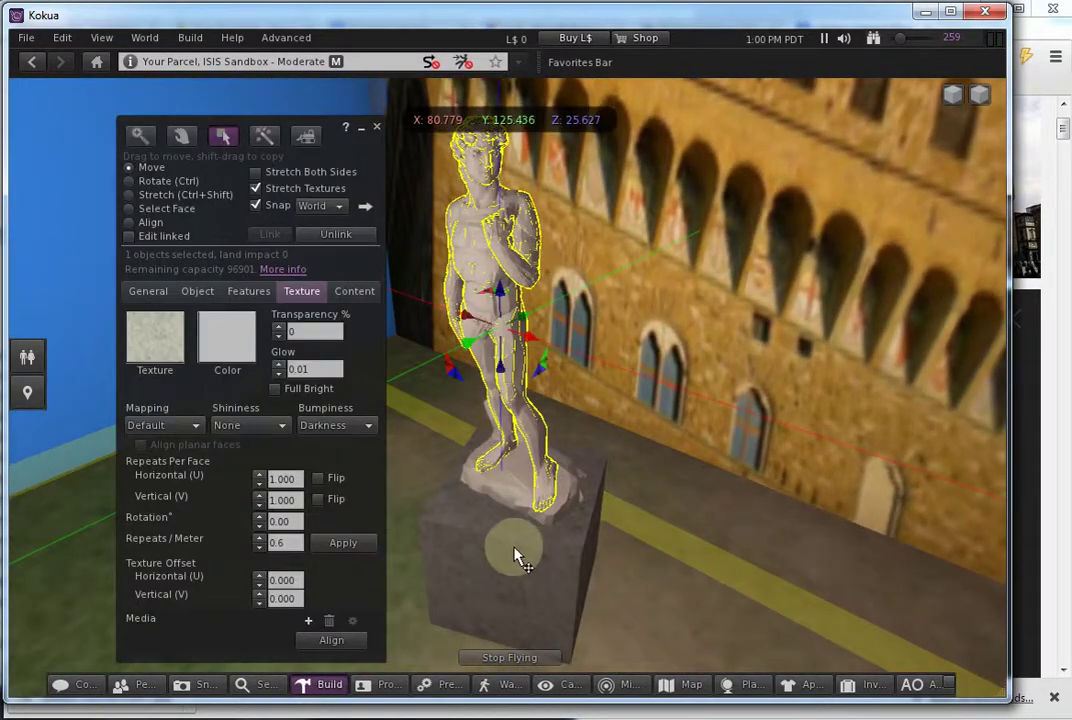
{"action": "left_click", "coordinate": [515, 555]}
{"action": "left_click", "coordinate": [483, 302]}
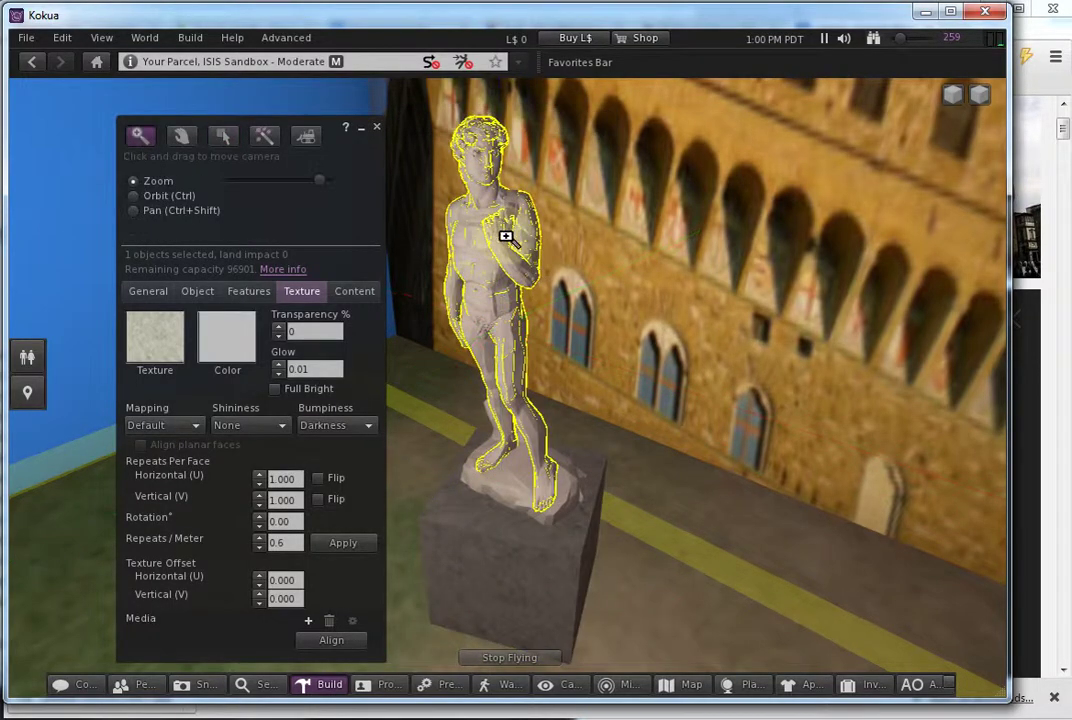
{"action": "mouse_move", "coordinate": [498, 234]}
{"action": "left_mouse_down", "text": "alt"}
{"action": "mouse_move", "coordinate": [510, 397]}
{"action": "mouse_move", "coordinate": [498, 388]}
{"action": "mouse_move", "coordinate": [528, 388]}
{"action": "mouse_move", "coordinate": [507, 390]}
{"action": "mouse_move", "coordinate": [505, 402]}
{"action": "mouse_move", "coordinate": [492, 395]}
{"action": "mouse_move", "coordinate": [503, 390]}
{"action": "left_mouse_up", "text": "alt"}
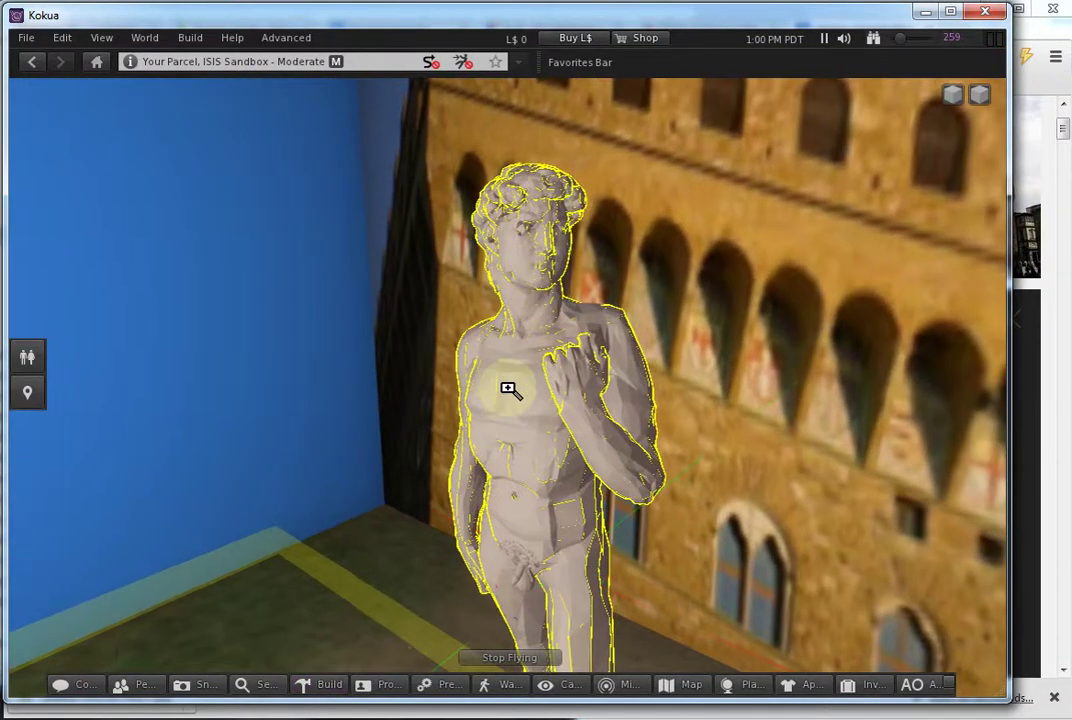
{"action": "left_click", "coordinate": [437, 594]}
Spin the David statue around its vertical axis and shift it along the green axis
{"action": "right_click", "coordinate": [510, 398]}
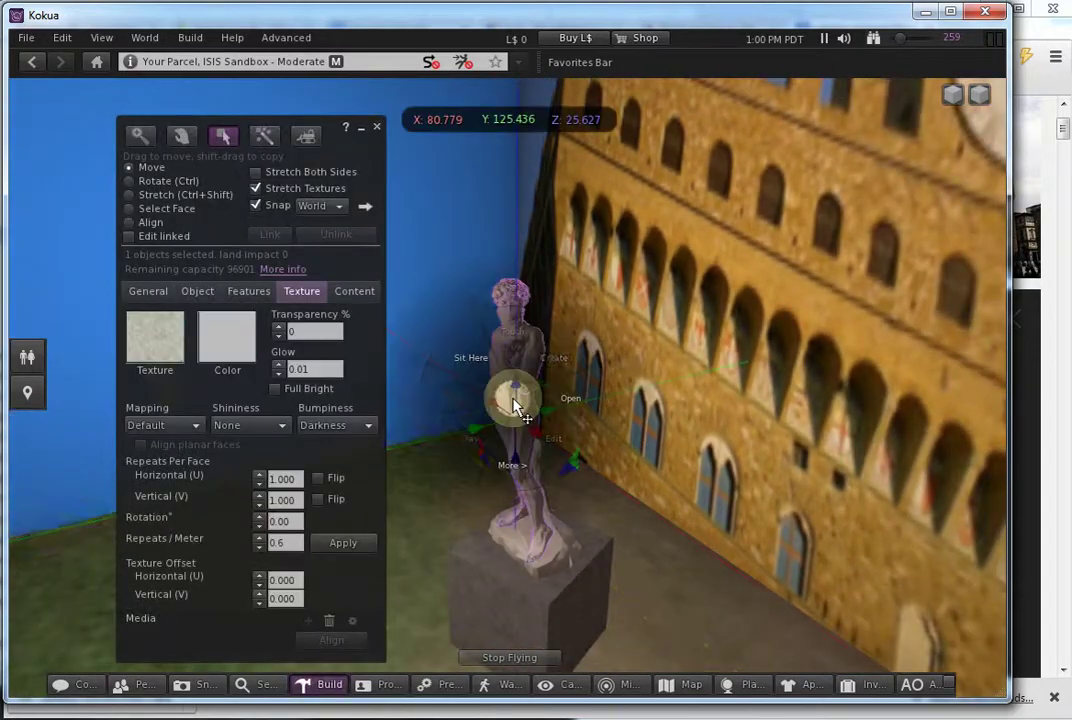
{"action": "key", "text": "ctrl"}
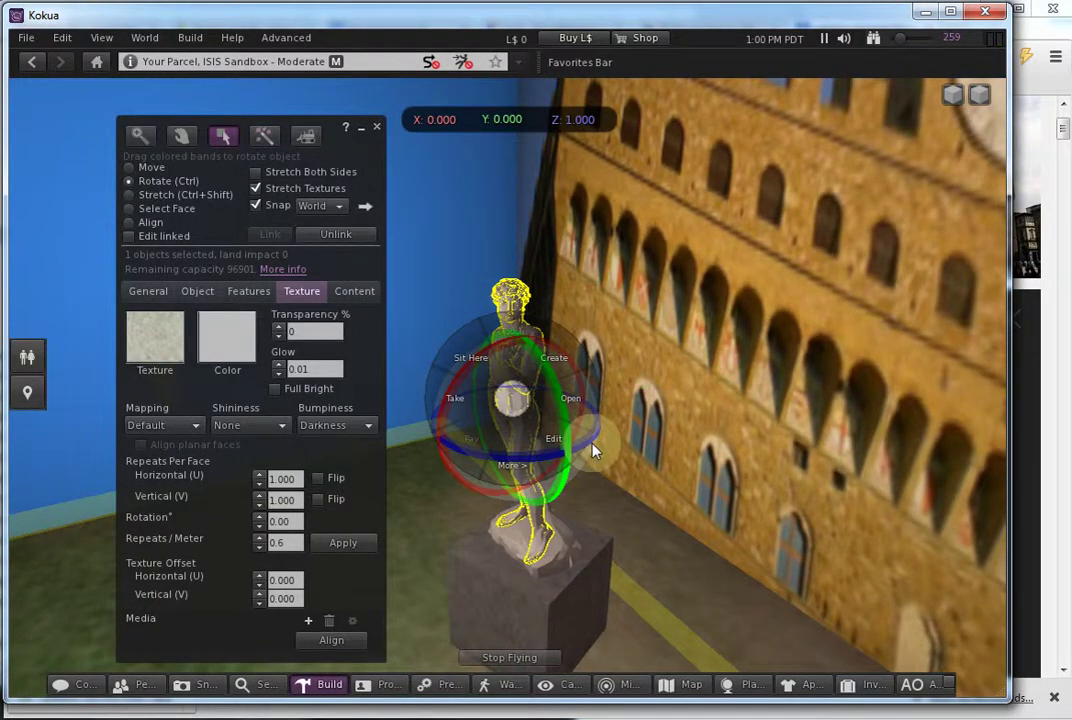
{"action": "left_click", "coordinate": [593, 437]}
{"action": "mouse_move", "coordinate": [593, 437]}
{"action": "left_mouse_down"}
{"action": "mouse_move", "coordinate": [430, 445]}
{"action": "mouse_move", "coordinate": [630, 405]}
{"action": "left_mouse_up"}
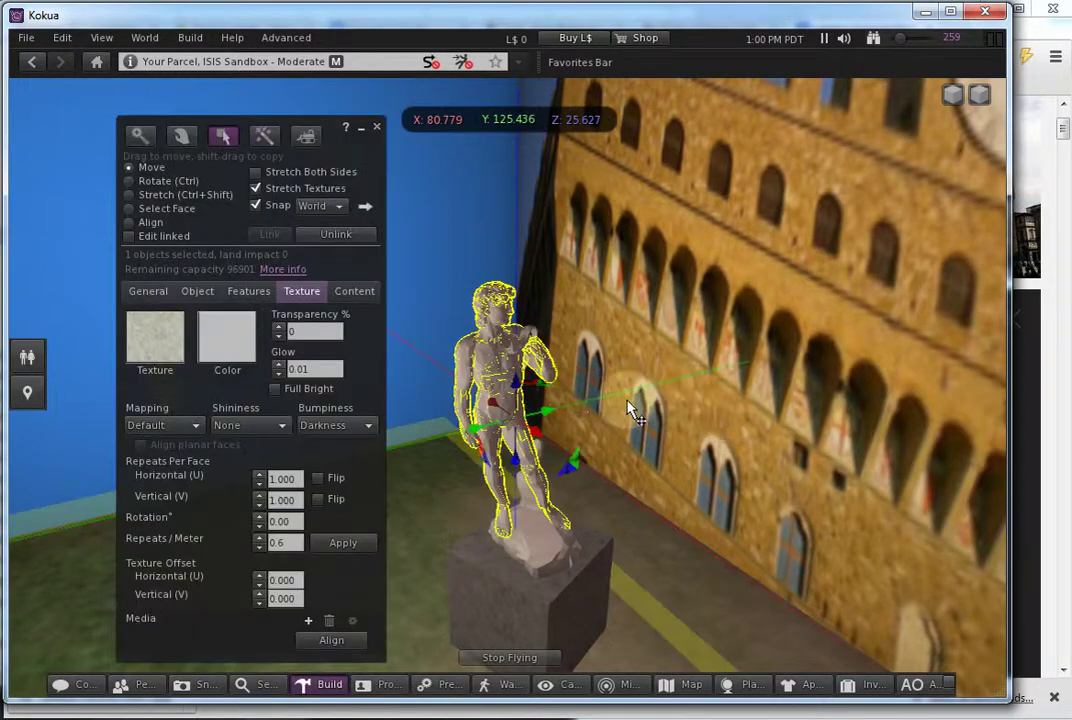
{"action": "mouse_move", "coordinate": [567, 445]}
{"action": "left_mouse_down", "text": "shift"}
{"action": "mouse_move", "coordinate": [460, 442]}
{"action": "mouse_move", "coordinate": [560, 415]}
{"action": "left_mouse_up", "text": "shift"}
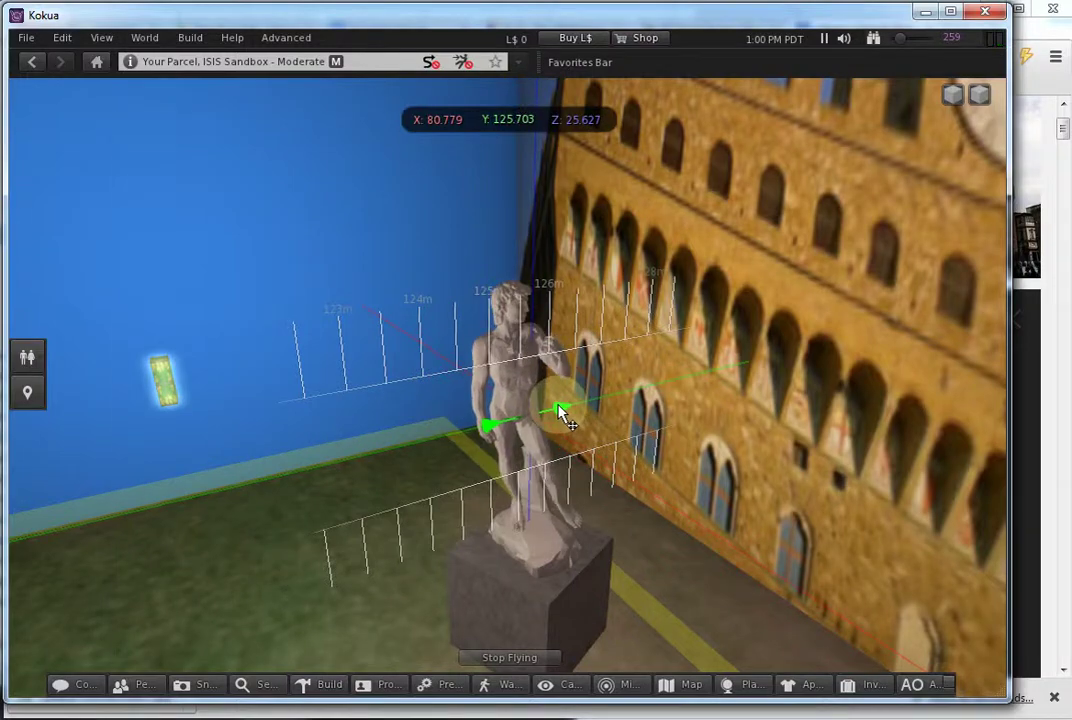
Enlarge the statue by its corner handle, then turn it to face a new direction
{"action": "key", "text": "ctrl+shift"}
{"action": "left_click_drag", "start_coordinate": [466, 280], "coordinate": [426, 188]}
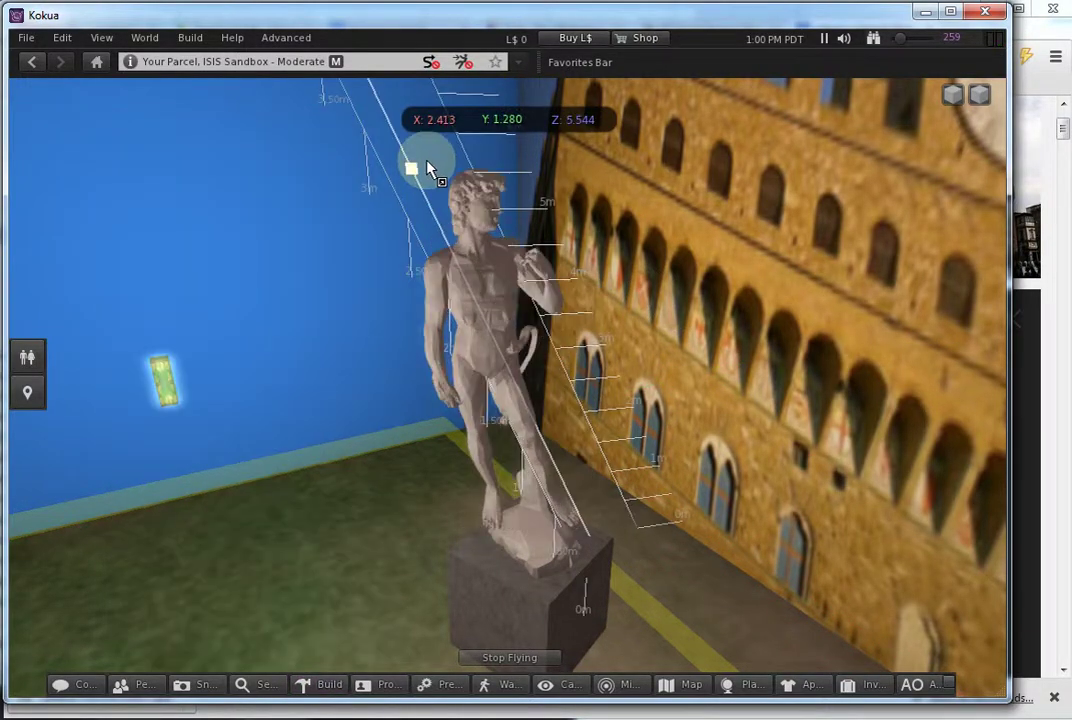
{"action": "key", "text": "ctrl"}
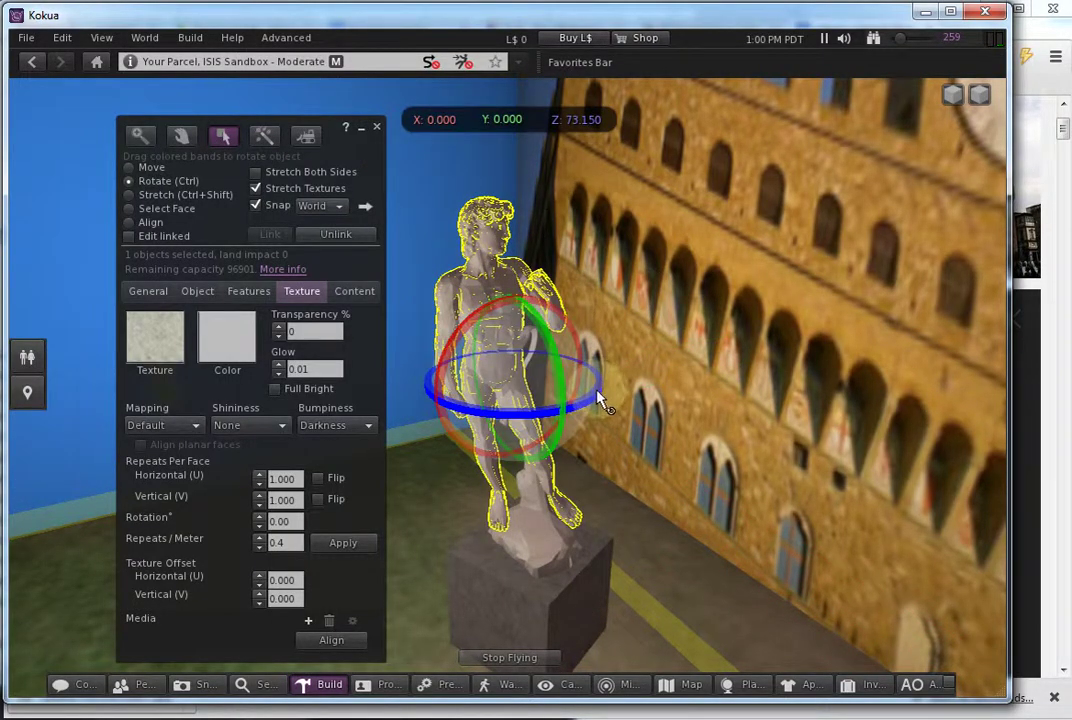
{"action": "mouse_move", "coordinate": [597, 403]}
{"action": "left_mouse_down", "text": "ctrl"}
{"action": "mouse_move", "coordinate": [490, 426]}
{"action": "mouse_move", "coordinate": [498, 410]}
{"action": "left_mouse_up", "text": "ctrl"}
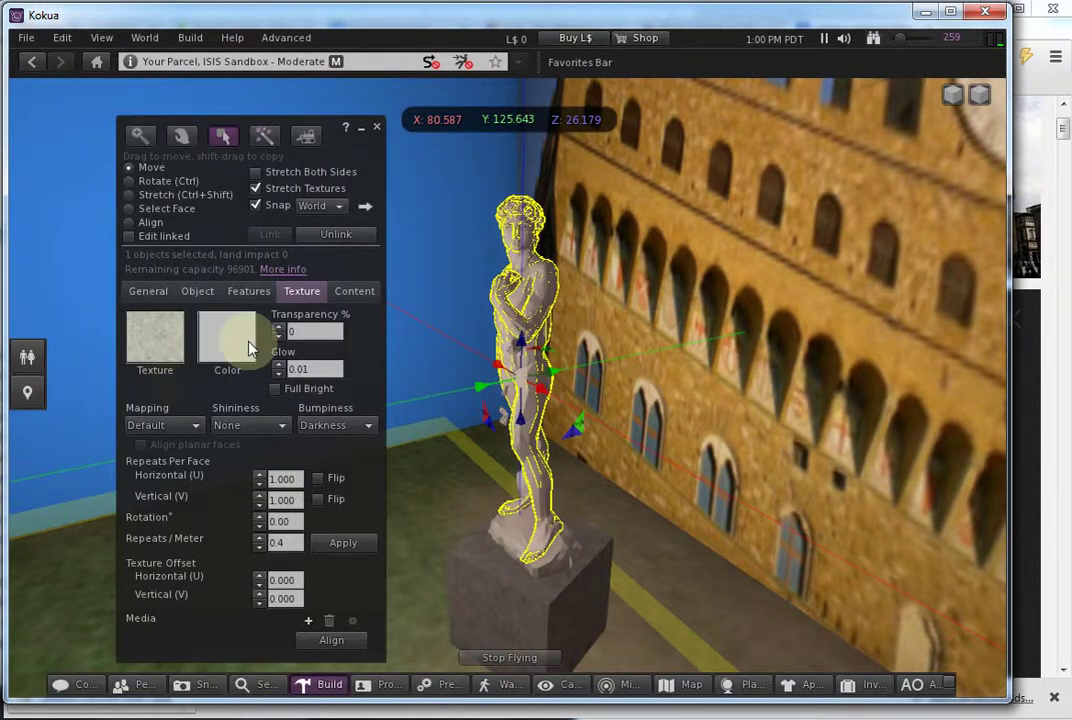
Colour the David statue red
{"action": "left_click", "coordinate": [235, 350]}
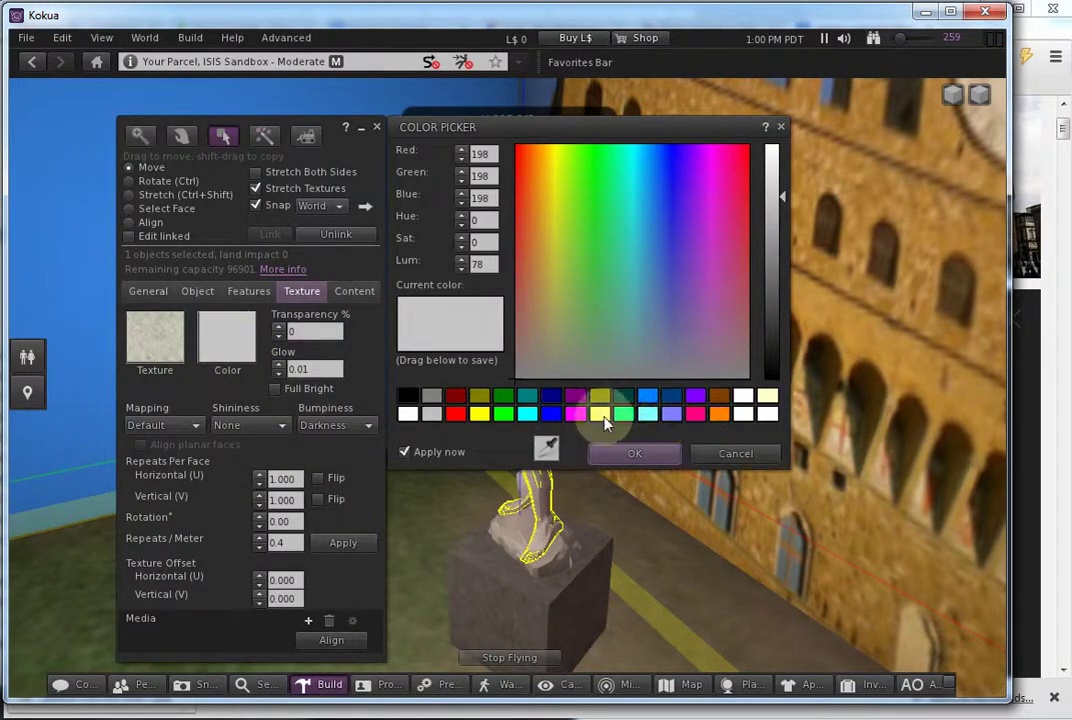
{"action": "left_click", "coordinate": [447, 419]}
{"action": "left_click", "coordinate": [634, 453]}
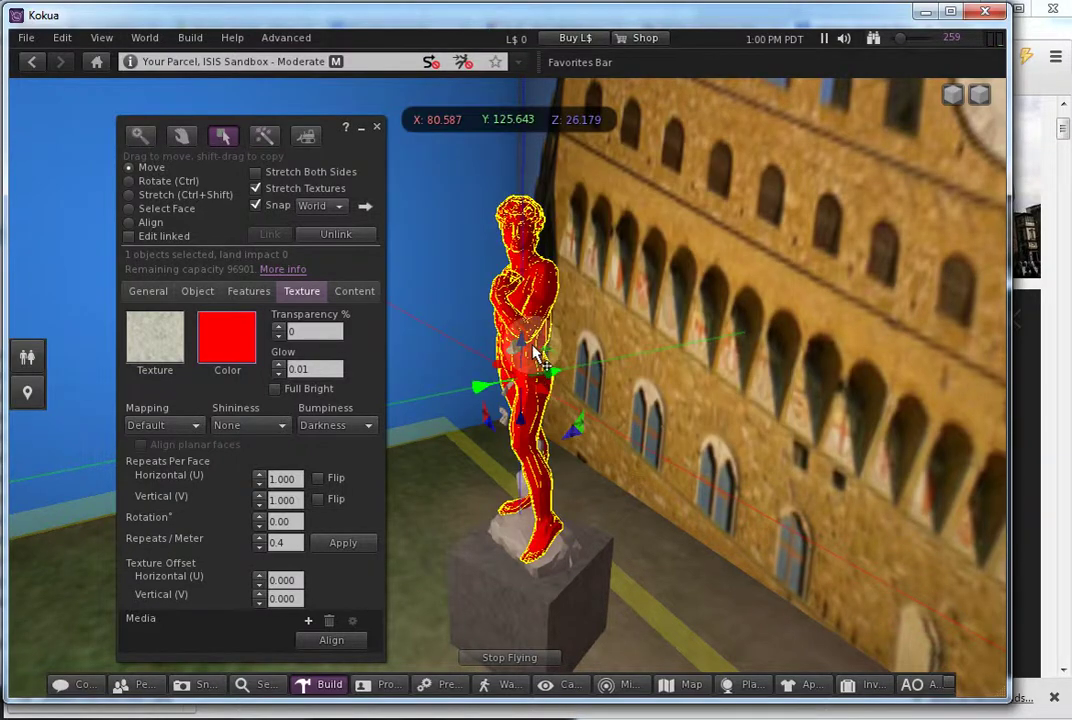
{"action": "key", "text": "Escape"}
{"action": "left_click", "coordinate": [495, 390], "text": "alt"}
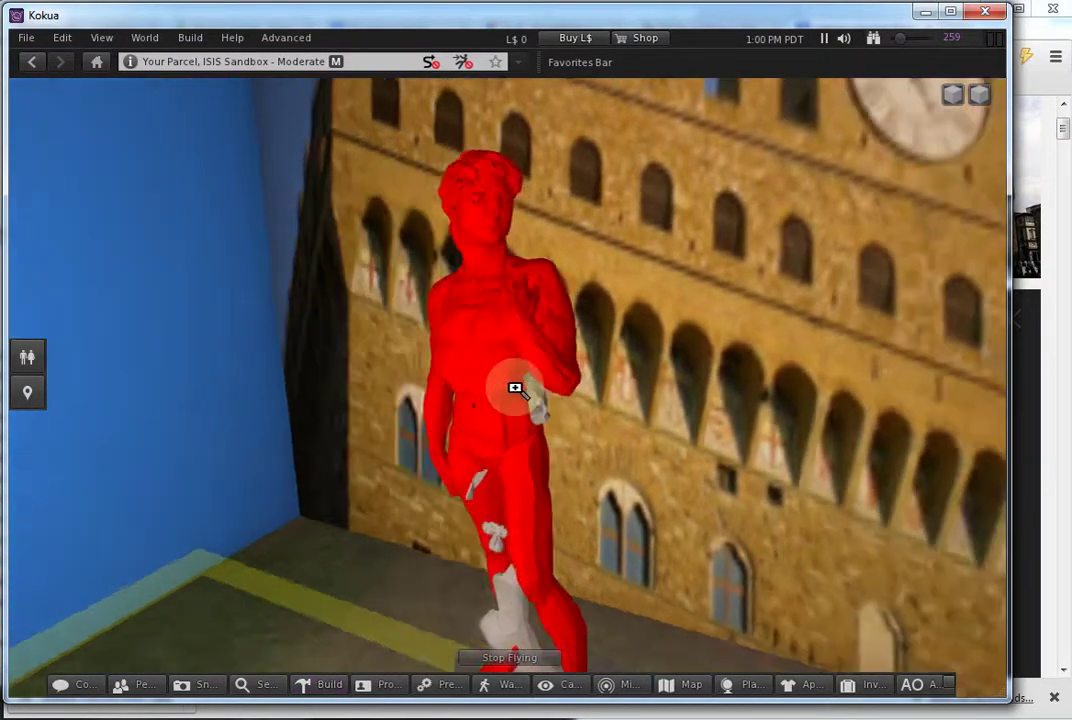
{"action": "left_click_drag", "start_coordinate": [515, 388], "coordinate": [495, 388], "text": "alt"}
Keep the statue's current texture and set its bumpiness to Brightness
{"action": "key", "text": "ctrl+b"}
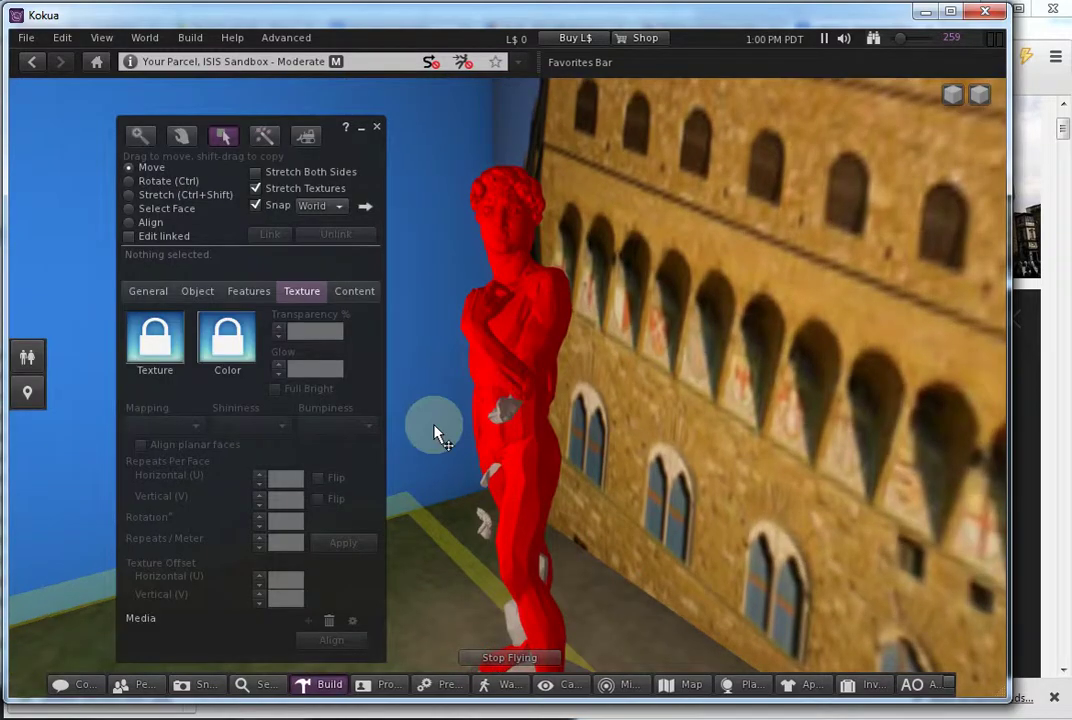
{"action": "left_click", "coordinate": [430, 340]}
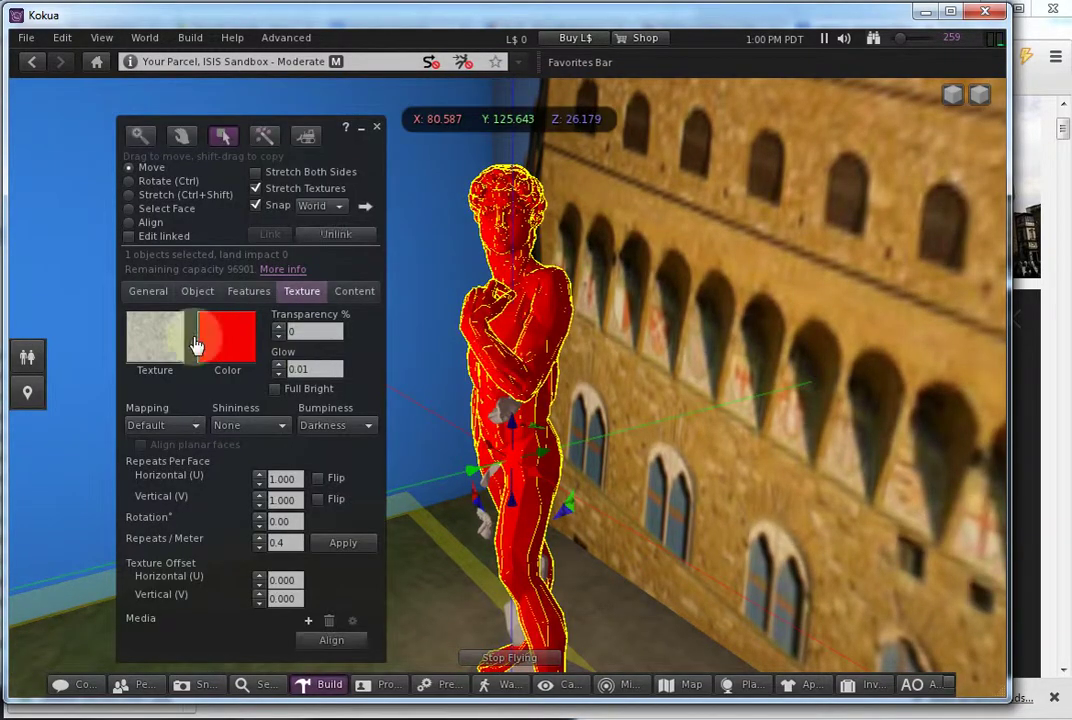
{"action": "left_click", "coordinate": [155, 340]}
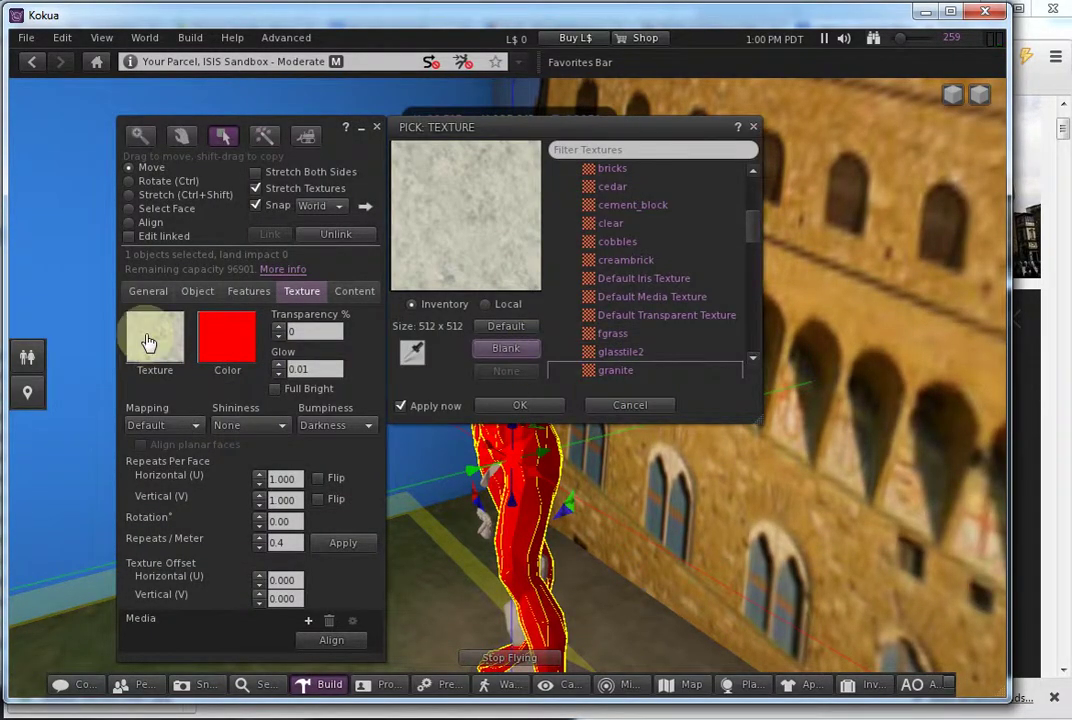
{"action": "left_click", "coordinate": [520, 404]}
{"action": "left_click", "coordinate": [330, 425]}
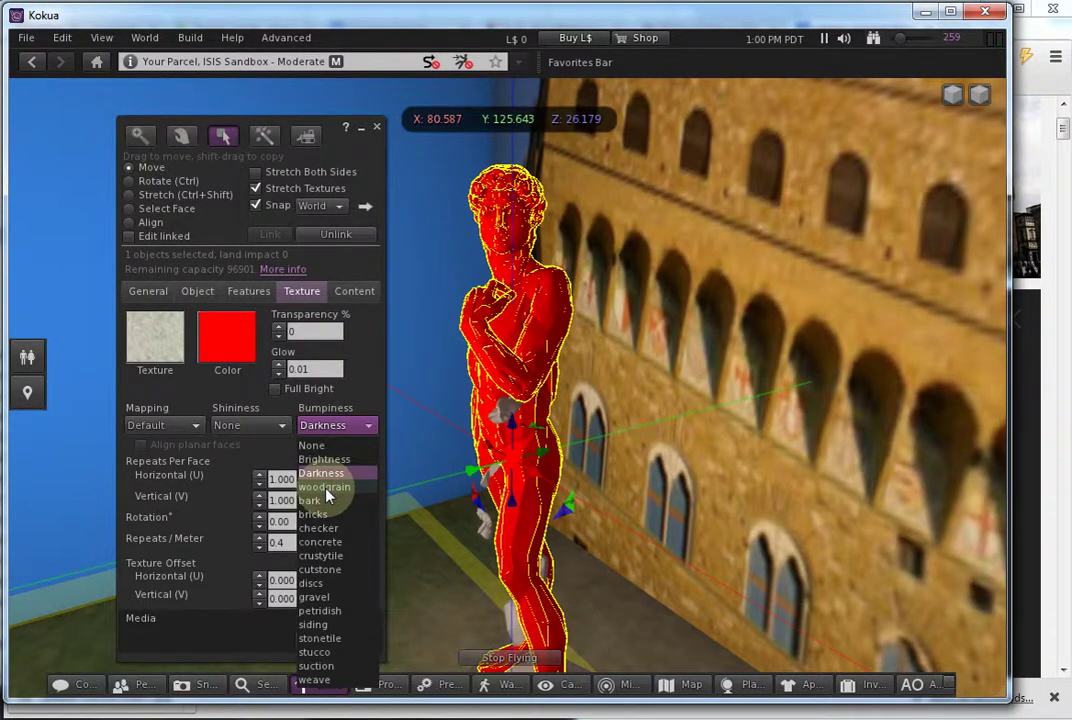
{"action": "left_click", "coordinate": [324, 459]}
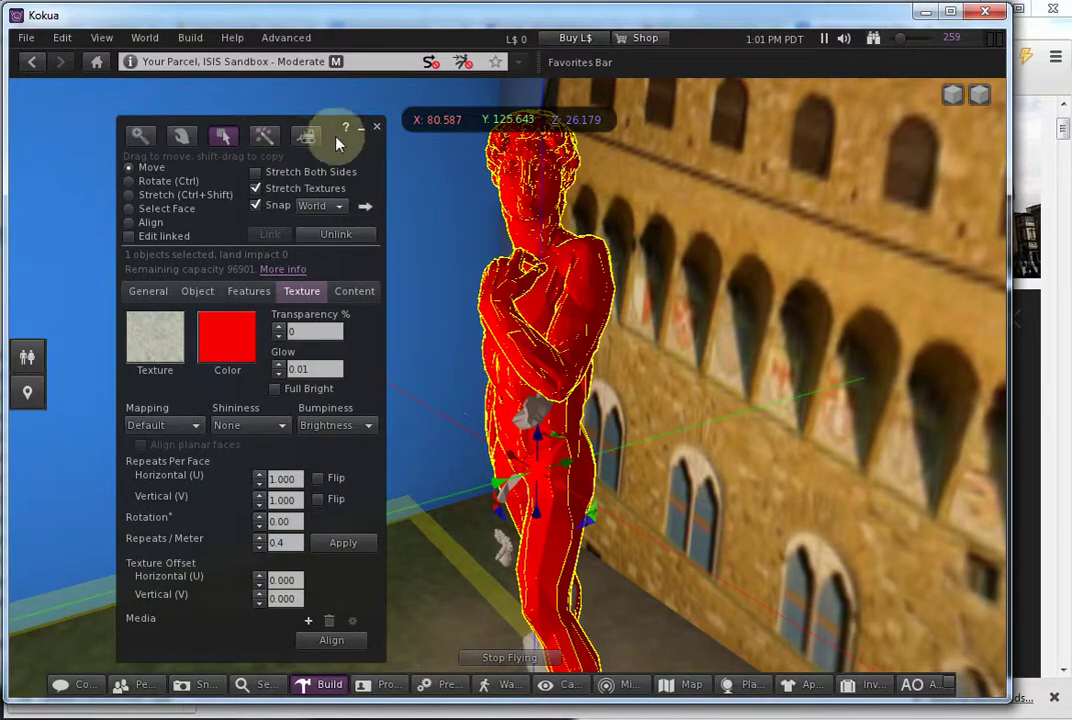
{"action": "left_click_drag", "start_coordinate": [337, 143], "coordinate": [292, 158]}
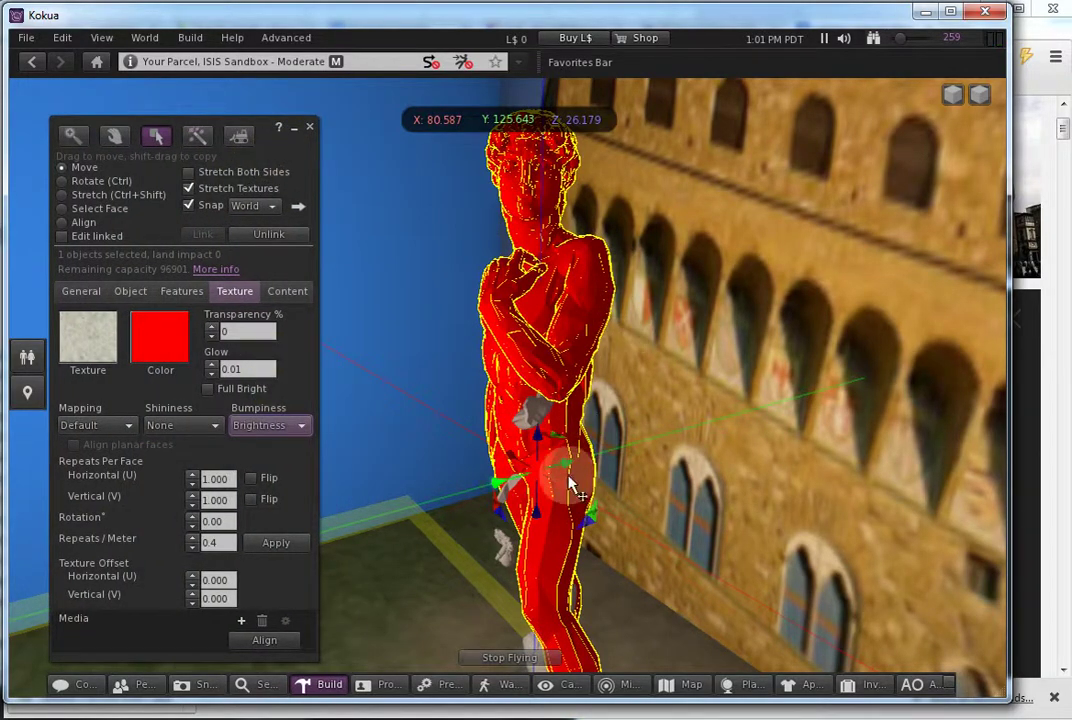
{"action": "mouse_move", "coordinate": [567, 478]}
{"action": "left_mouse_down", "text": "alt"}
{"action": "mouse_move", "coordinate": [508, 390]}
{"action": "mouse_move", "coordinate": [520, 378]}
{"action": "mouse_move", "coordinate": [500, 392]}
{"action": "left_mouse_up", "text": "alt"}
Move the small yellow light object closer to the statue
{"action": "left_click", "coordinate": [366, 430]}
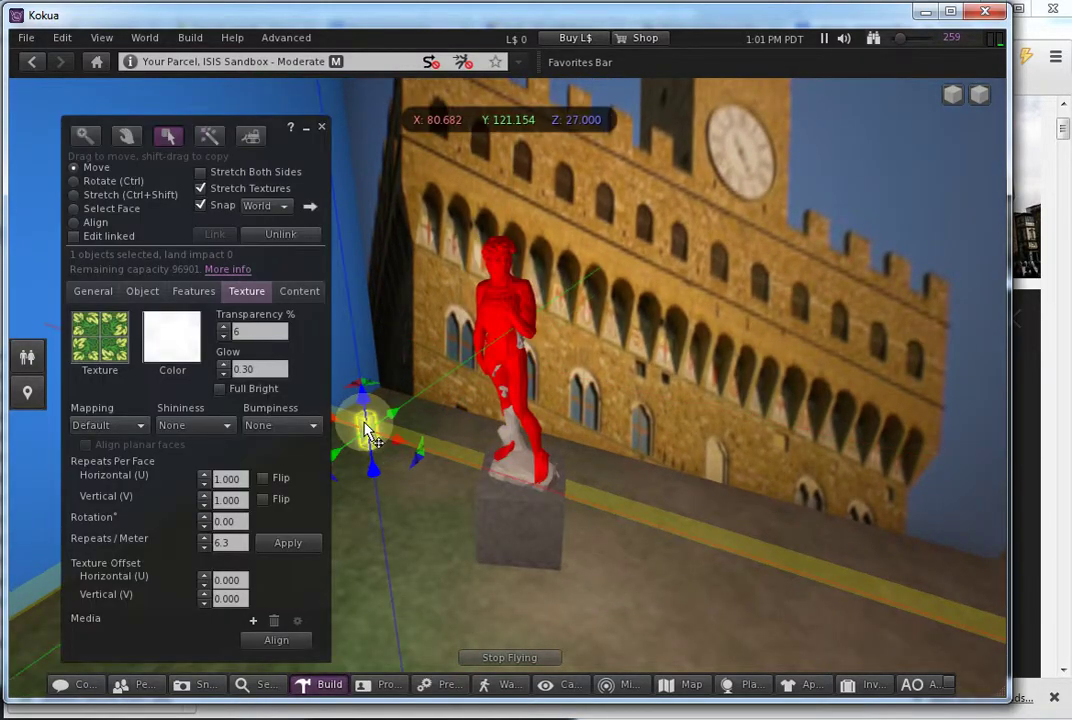
{"action": "mouse_move", "coordinate": [395, 422]}
{"action": "left_mouse_down"}
{"action": "mouse_move", "coordinate": [438, 390]}
{"action": "mouse_move", "coordinate": [478, 383]}
{"action": "left_mouse_up"}
{"action": "left_click", "coordinate": [502, 377], "text": "alt"}
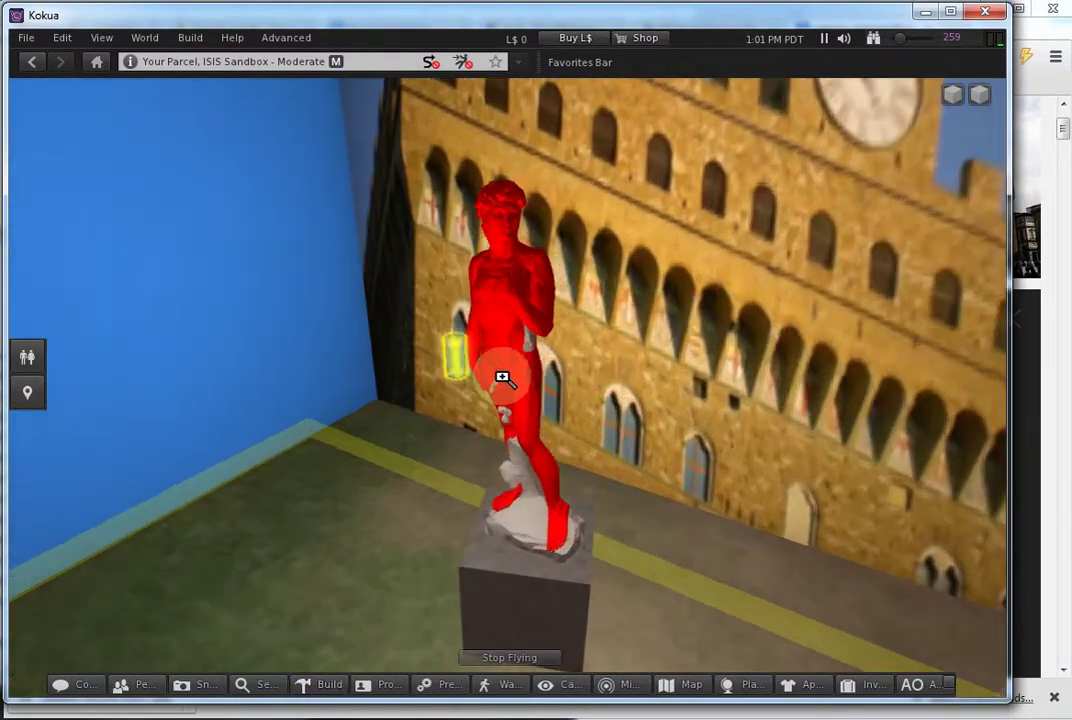
{"action": "left_click", "coordinate": [177, 342]}
Recolour the statue from red to light grey
{"action": "left_click", "coordinate": [560, 502]}
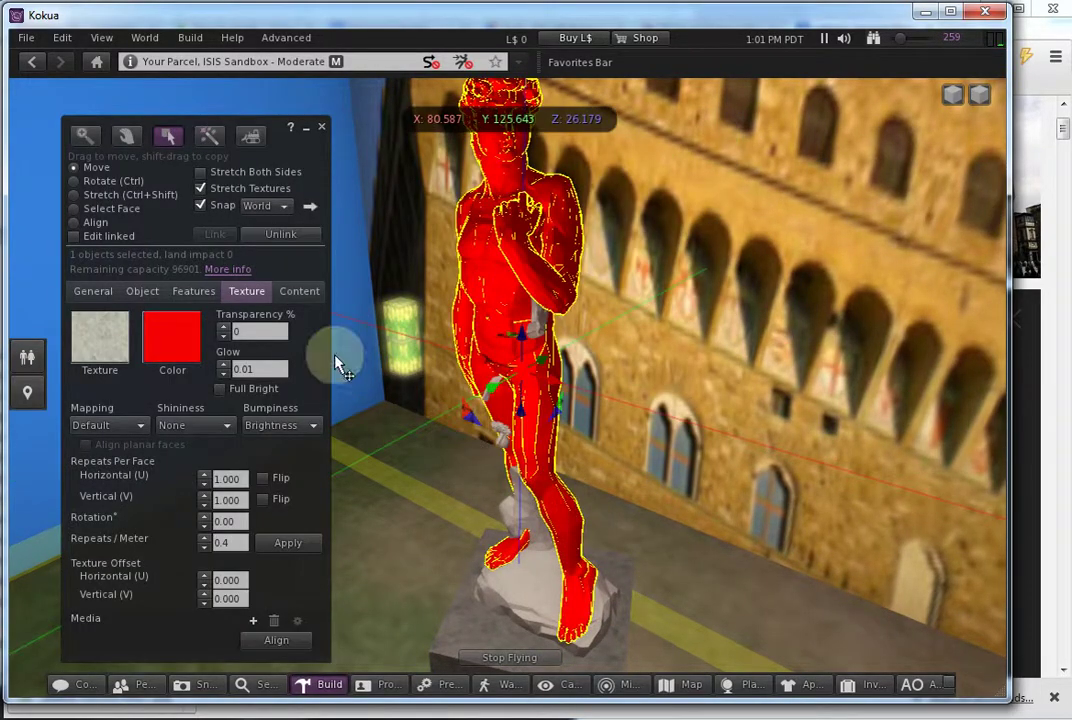
{"action": "left_click", "coordinate": [172, 338]}
{"action": "left_click", "coordinate": [355, 415]}
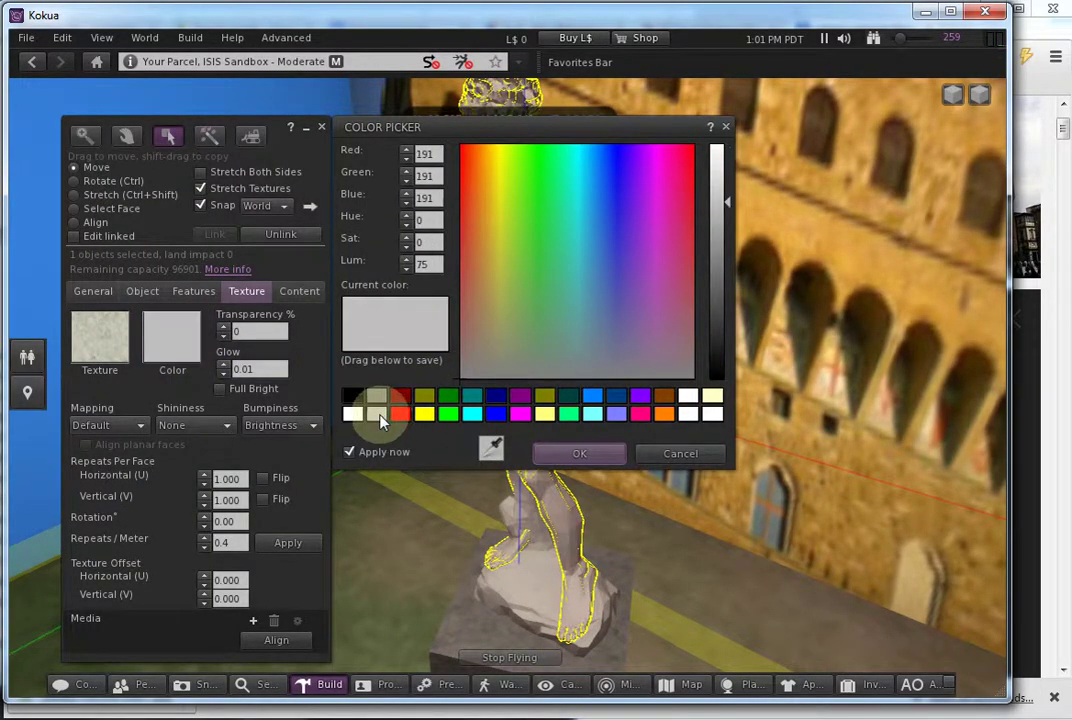
{"action": "left_click", "coordinate": [580, 453]}
Slide and raise the glowing light cylinder into place beside the statue's head
{"action": "left_click", "coordinate": [428, 308]}
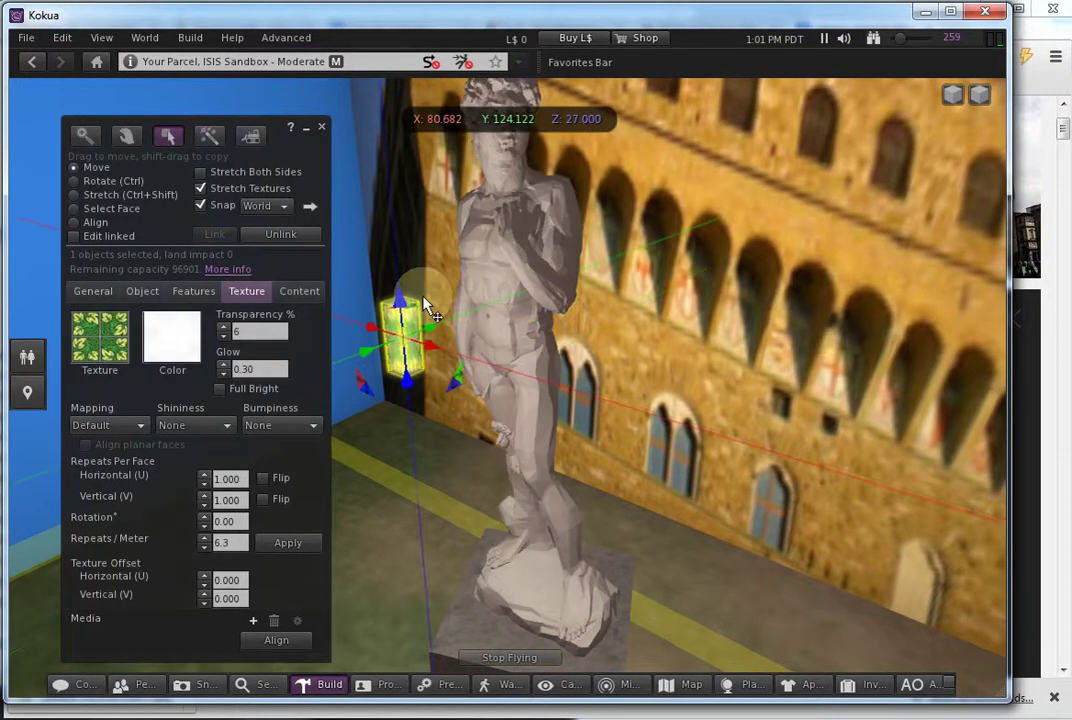
{"action": "left_click_drag", "start_coordinate": [403, 313], "coordinate": [390, 124], "text": "alt"}
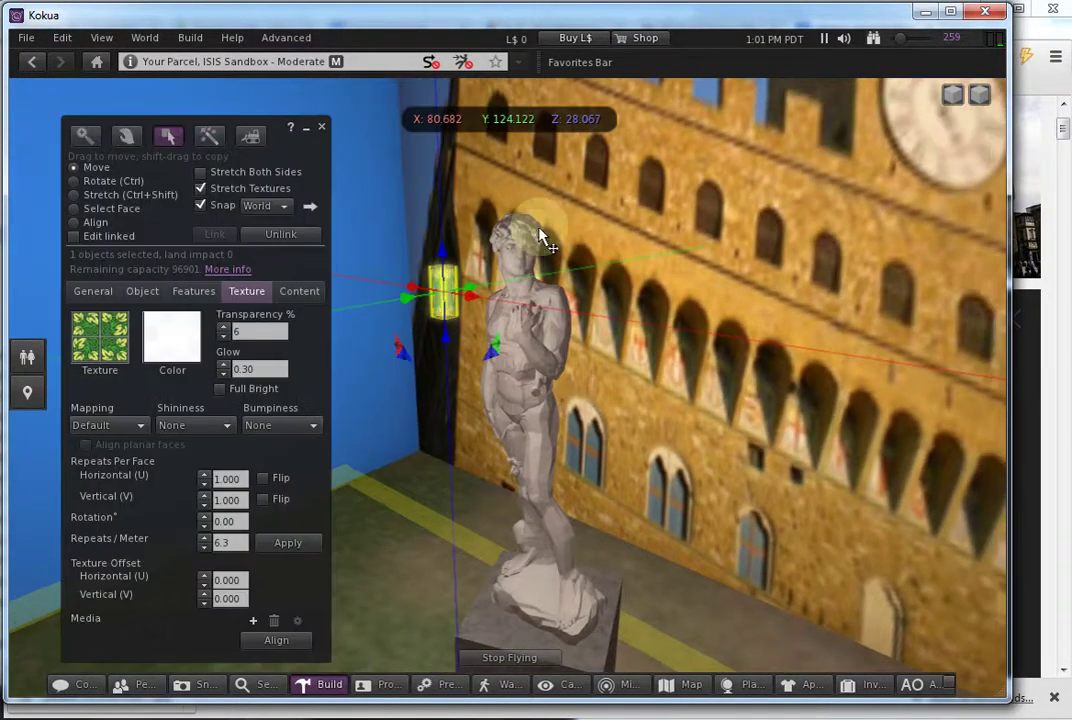
{"action": "left_click", "coordinate": [509, 388], "text": "alt"}
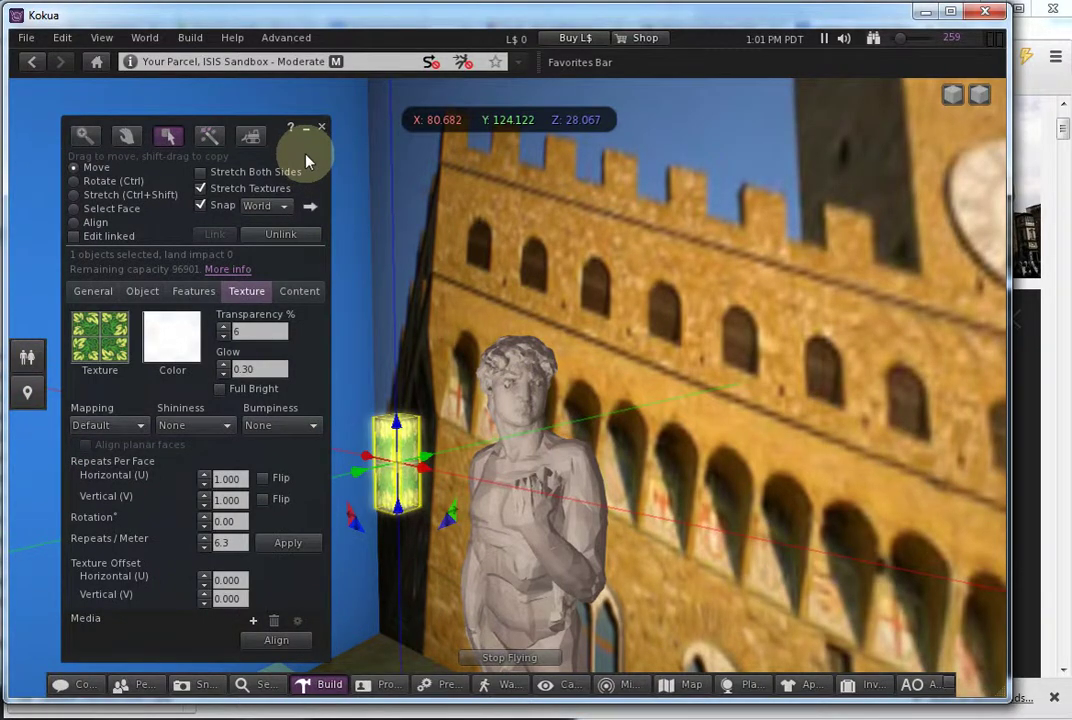
{"action": "left_click_drag", "start_coordinate": [306, 160], "coordinate": [215, 158]}
{"action": "mouse_move", "coordinate": [428, 463]}
{"action": "left_mouse_down"}
{"action": "mouse_move", "coordinate": [452, 447]}
{"action": "mouse_move", "coordinate": [470, 452]}
{"action": "mouse_move", "coordinate": [637, 531]}
{"action": "left_mouse_up"}
{"action": "mouse_move", "coordinate": [618, 455]}
{"action": "left_mouse_down"}
{"action": "mouse_move", "coordinate": [610, 287]}
{"action": "mouse_move", "coordinate": [605, 392]}
{"action": "left_mouse_up"}
{"action": "left_click", "coordinate": [507, 378], "text": "alt"}
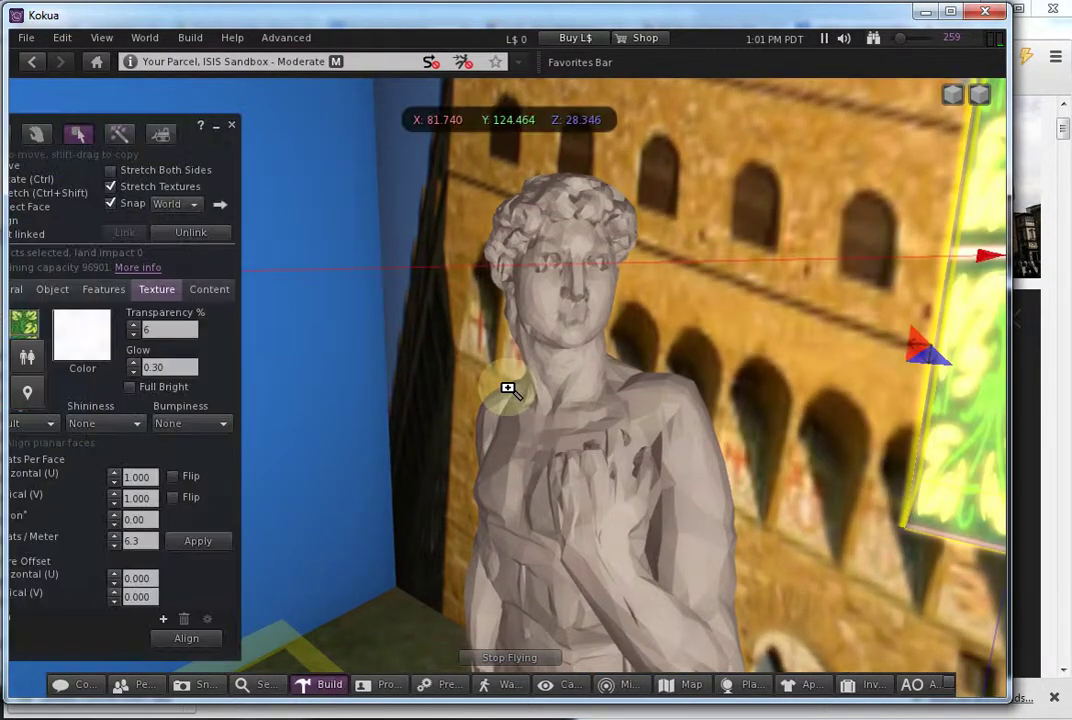
{"action": "mouse_move", "coordinate": [975, 270]}
{"action": "left_mouse_down"}
{"action": "mouse_move", "coordinate": [766, 239]}
{"action": "mouse_move", "coordinate": [140, 200]}
{"action": "mouse_move", "coordinate": [187, 208]}
{"action": "mouse_move", "coordinate": [96, 175]}
{"action": "mouse_move", "coordinate": [184, 208]}
{"action": "mouse_move", "coordinate": [200, 230]}
{"action": "left_mouse_up"}
{"action": "mouse_move", "coordinate": [288, 315]}
{"action": "left_mouse_down", "text": "alt"}
{"action": "mouse_move", "coordinate": [502, 395]}
{"action": "mouse_move", "coordinate": [481, 376]}
{"action": "mouse_move", "coordinate": [505, 385]}
{"action": "mouse_move", "coordinate": [510, 376]}
{"action": "mouse_move", "coordinate": [505, 280]}
{"action": "mouse_move", "coordinate": [491, 251]}
{"action": "mouse_move", "coordinate": [502, 512]}
{"action": "mouse_move", "coordinate": [527, 300]}
{"action": "mouse_move", "coordinate": [547, 283]}
{"action": "mouse_move", "coordinate": [522, 287]}
{"action": "mouse_move", "coordinate": [540, 262]}
{"action": "mouse_move", "coordinate": [502, 323]}
{"action": "mouse_move", "coordinate": [515, 412]}
{"action": "left_mouse_up", "text": "alt"}
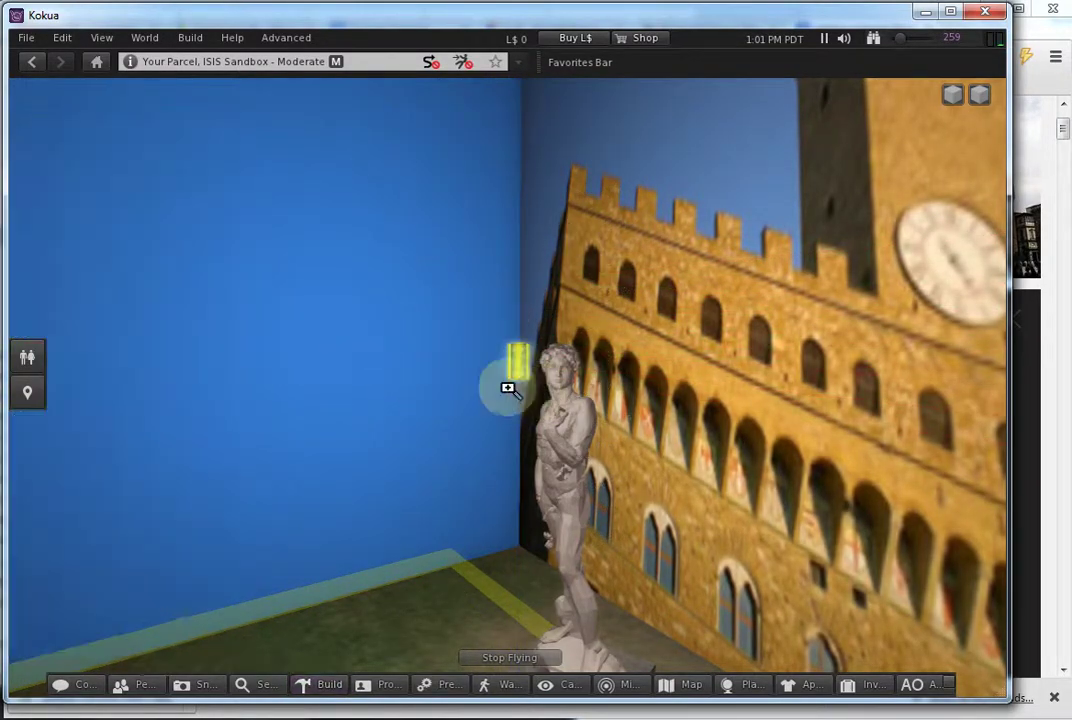
Make the light project the 4-tile3 texture from the OpenSim Texture Library
{"action": "left_click", "coordinate": [507, 383], "text": "alt"}
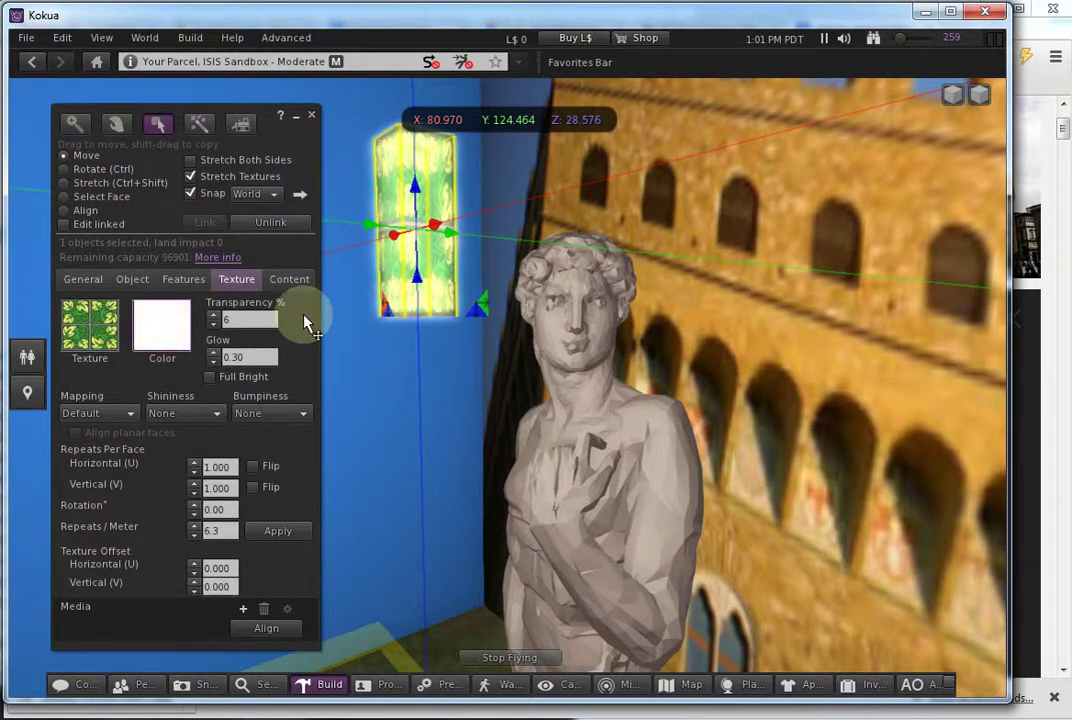
{"action": "left_click", "coordinate": [160, 335]}
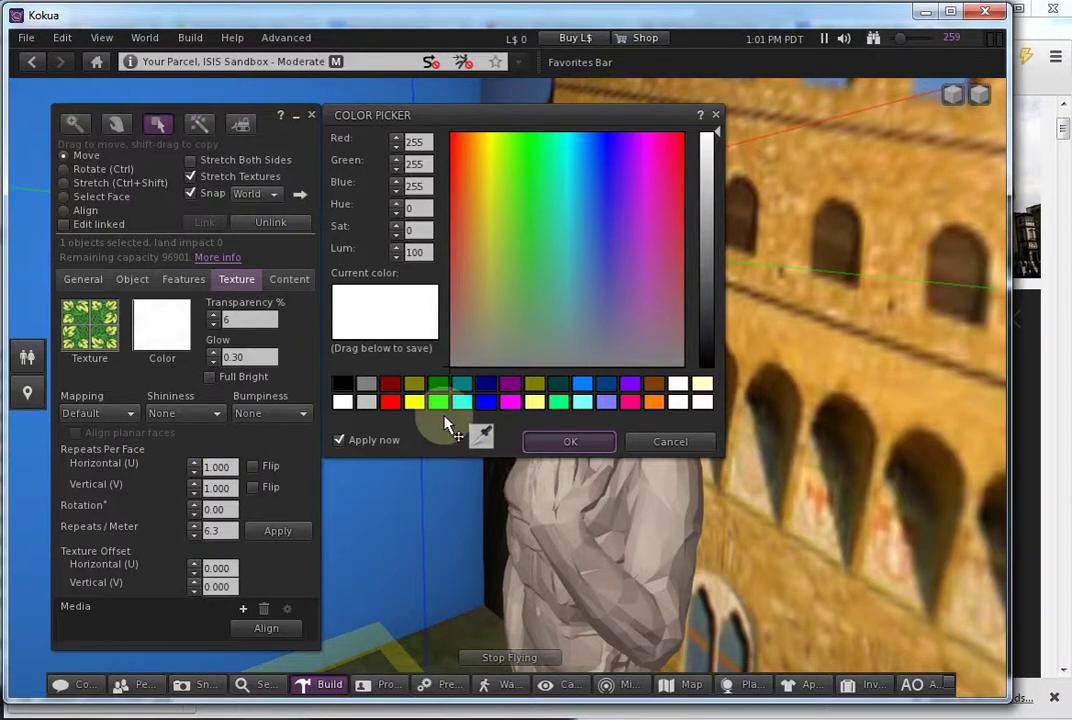
{"action": "left_click", "coordinate": [569, 441]}
{"action": "left_click", "coordinate": [185, 283]}
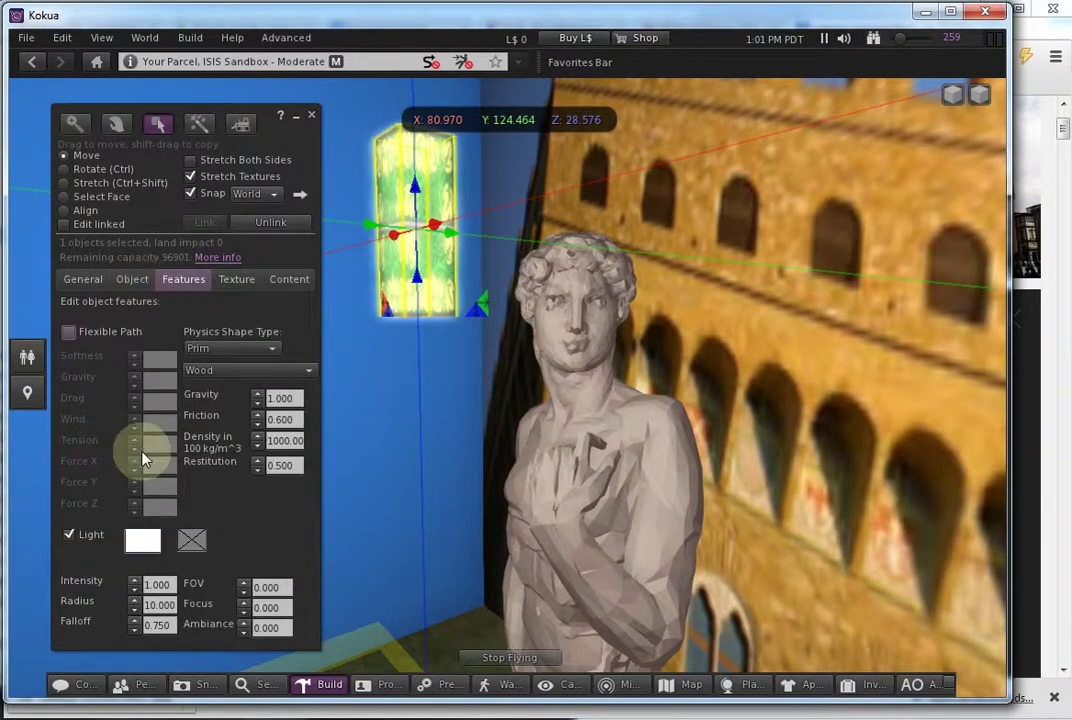
{"action": "left_click", "coordinate": [190, 541]}
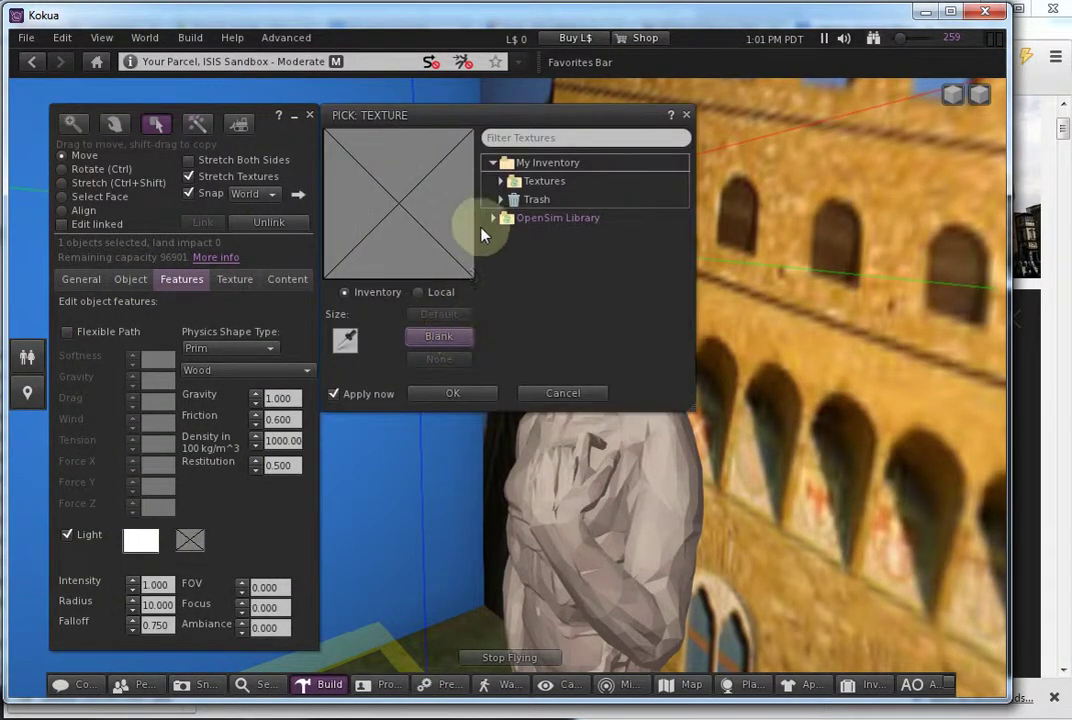
{"action": "left_click", "coordinate": [493, 218]}
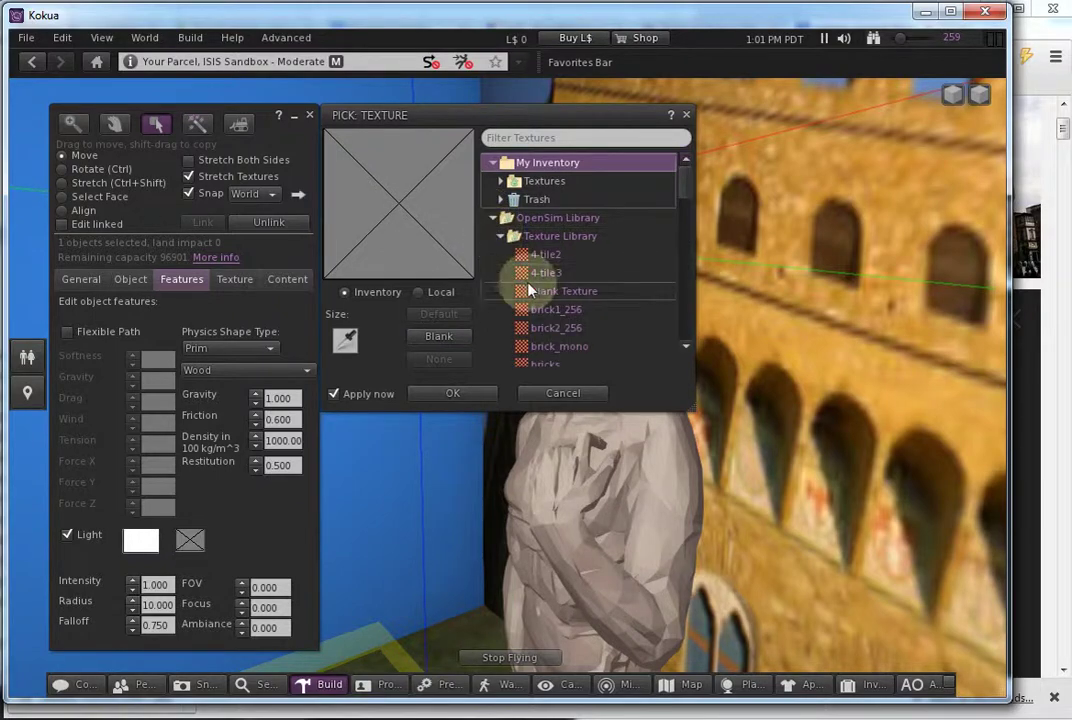
{"action": "left_click", "coordinate": [546, 272]}
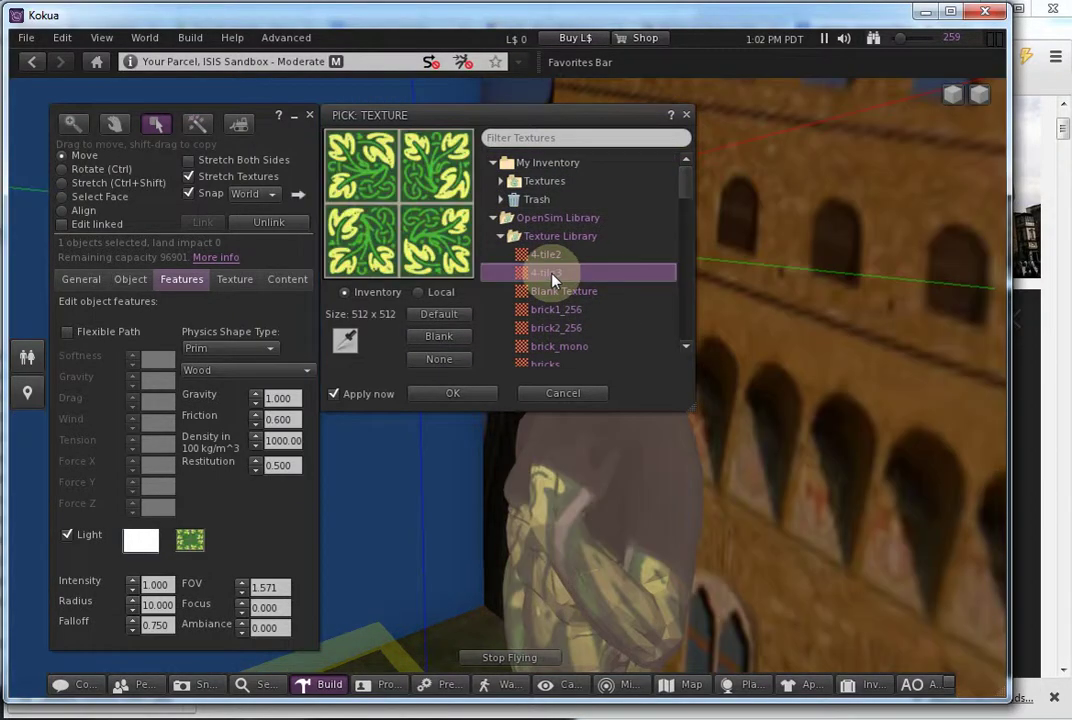
{"action": "left_click", "coordinate": [464, 399]}
Raise the projecting light above the statue's head
{"action": "left_click_drag", "start_coordinate": [418, 190], "coordinate": [455, 38]}
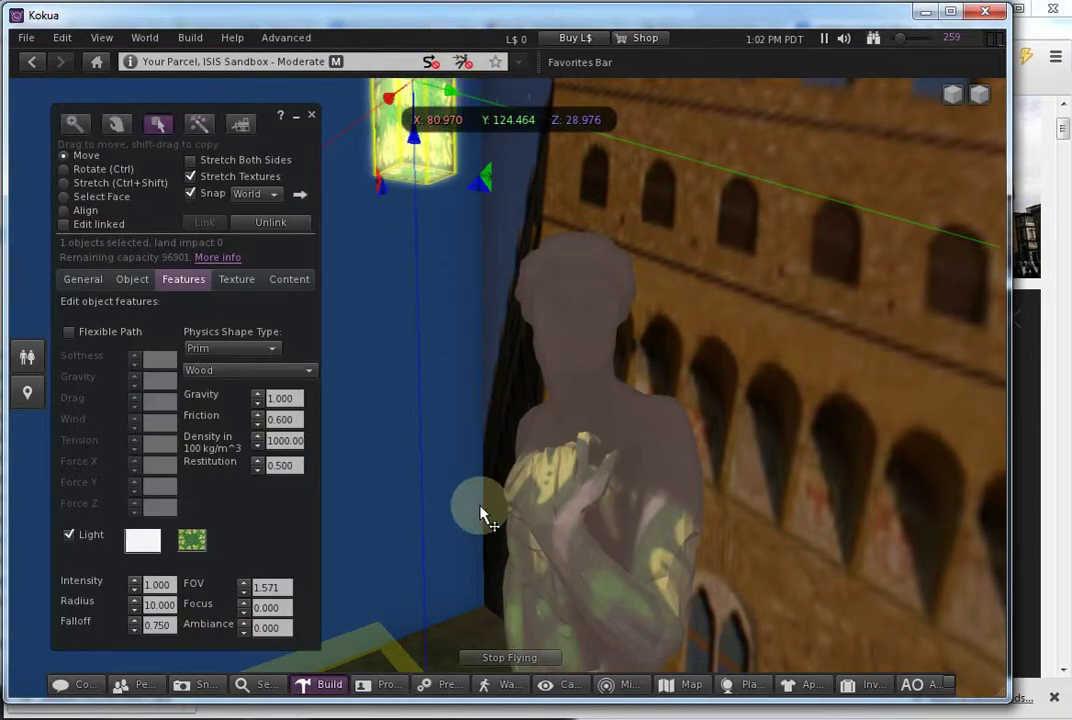
{"action": "scroll", "coordinate": [485, 497], "scroll_direction": "down", "scroll_amount": 5}
{"action": "mouse_move", "coordinate": [490, 295]}
{"action": "left_mouse_down"}
{"action": "mouse_move", "coordinate": [491, 158]}
{"action": "mouse_move", "coordinate": [503, 230]}
{"action": "mouse_move", "coordinate": [510, 184]}
{"action": "mouse_move", "coordinate": [486, 265]}
{"action": "mouse_move", "coordinate": [462, 288]}
{"action": "left_mouse_up"}
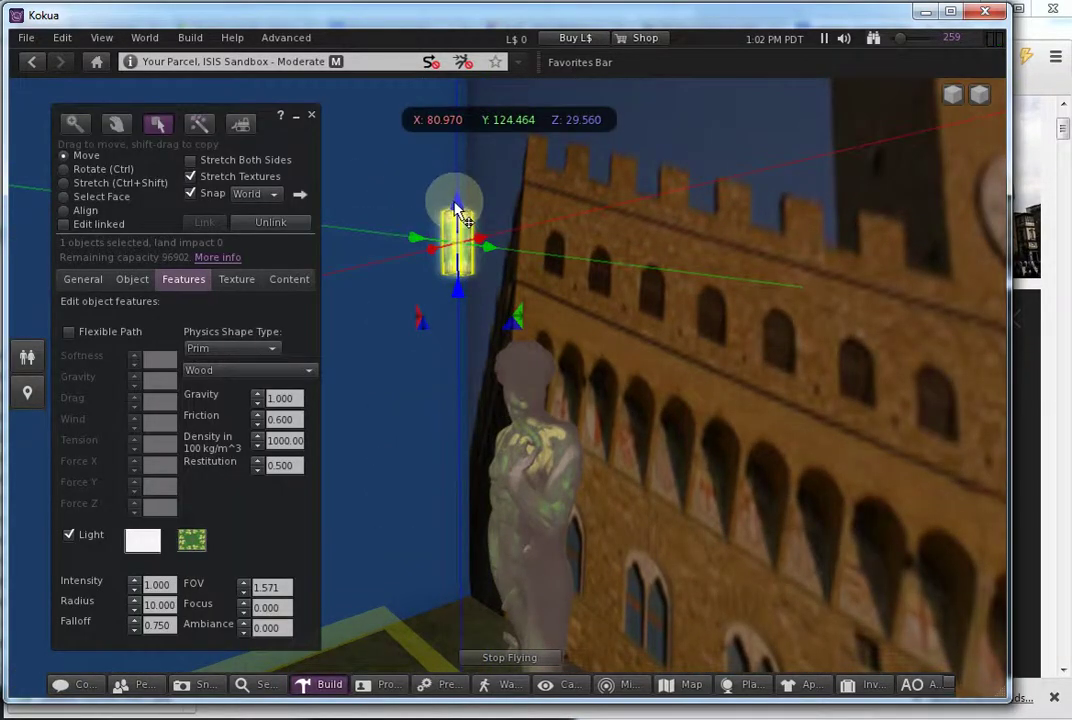
Lower the light and slide it along Y to sit just above the statue
{"action": "mouse_move", "coordinate": [458, 196]}
{"action": "left_mouse_down"}
{"action": "mouse_move", "coordinate": [459, 311]}
{"action": "mouse_move", "coordinate": [485, 347]}
{"action": "mouse_move", "coordinate": [490, 383]}
{"action": "mouse_move", "coordinate": [510, 390]}
{"action": "mouse_move", "coordinate": [345, 405]}
{"action": "left_mouse_up"}
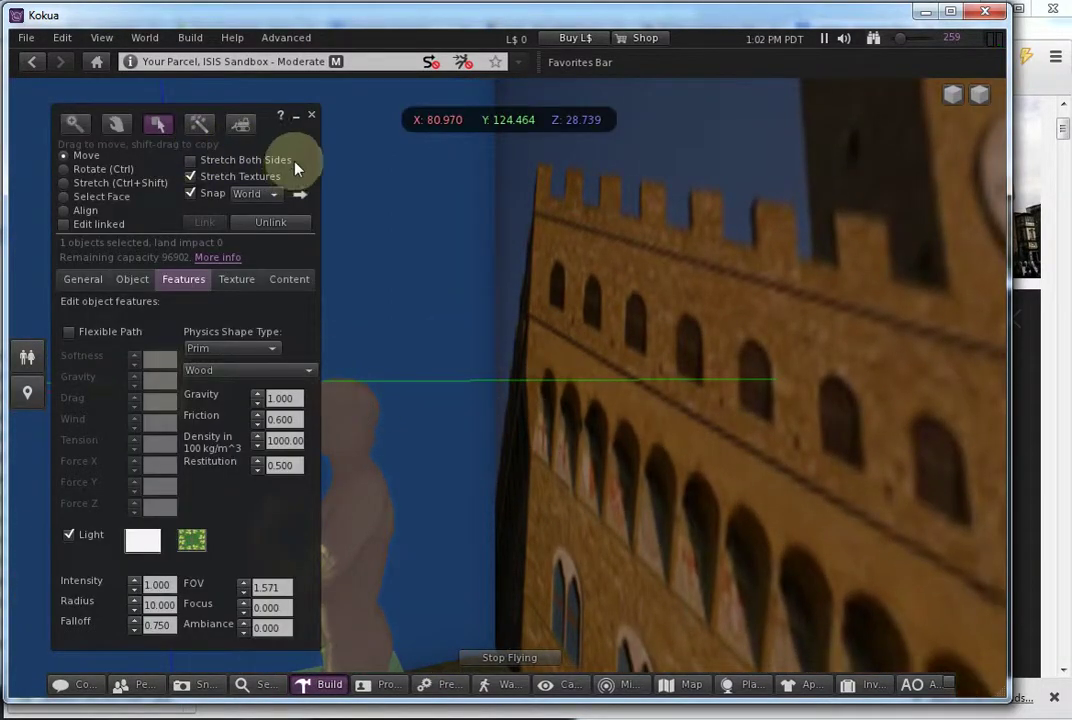
{"action": "left_click_drag", "start_coordinate": [296, 168], "coordinate": [857, 227]}
{"action": "left_click_drag", "start_coordinate": [215, 395], "coordinate": [373, 396]}
{"action": "mouse_move", "coordinate": [332, 356]}
{"action": "left_mouse_down"}
{"action": "mouse_move", "coordinate": [340, 280]}
{"action": "mouse_move", "coordinate": [340, 340]}
{"action": "mouse_move", "coordinate": [507, 383]}
{"action": "left_mouse_up"}
Try glow and transparency on the statue, then return both to zero
{"action": "left_click", "coordinate": [535, 397]}
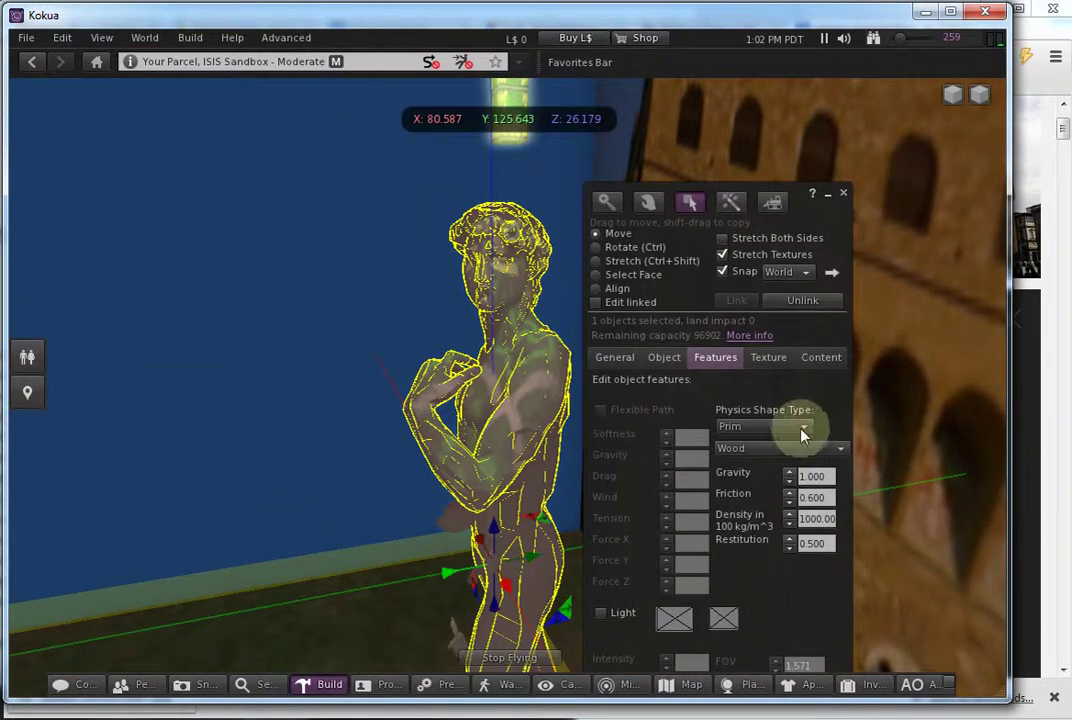
{"action": "left_click", "coordinate": [772, 362]}
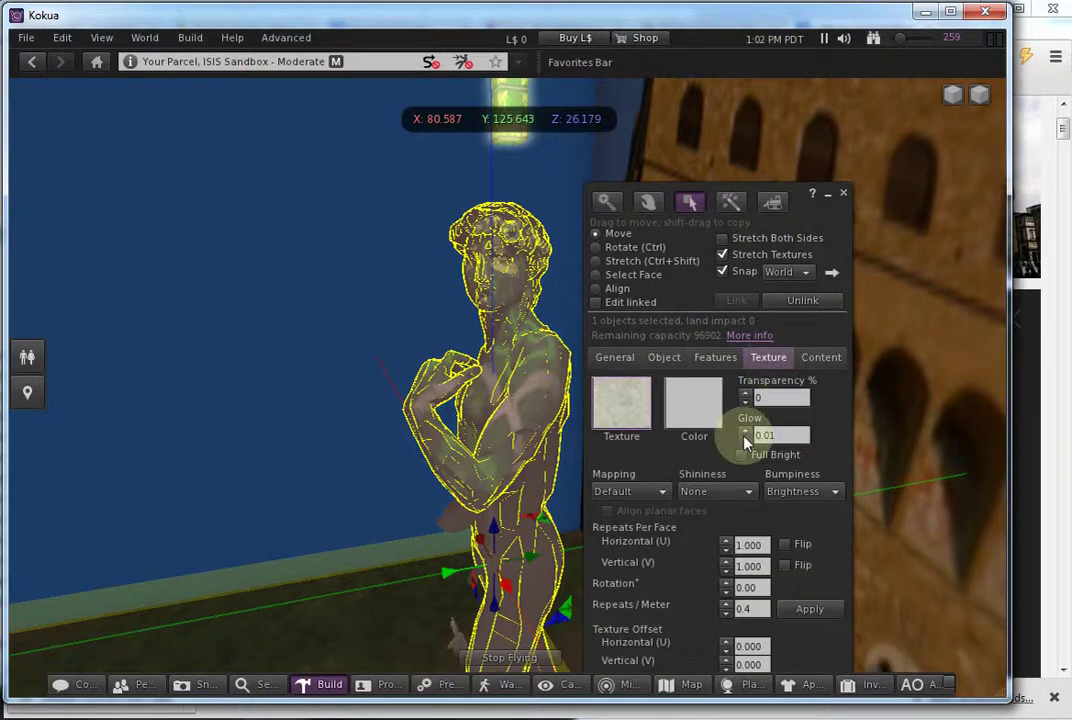
{"action": "left_click", "coordinate": [745, 431]}
{"action": "left_click", "coordinate": [745, 440]}
{"action": "left_click", "coordinate": [745, 395]}
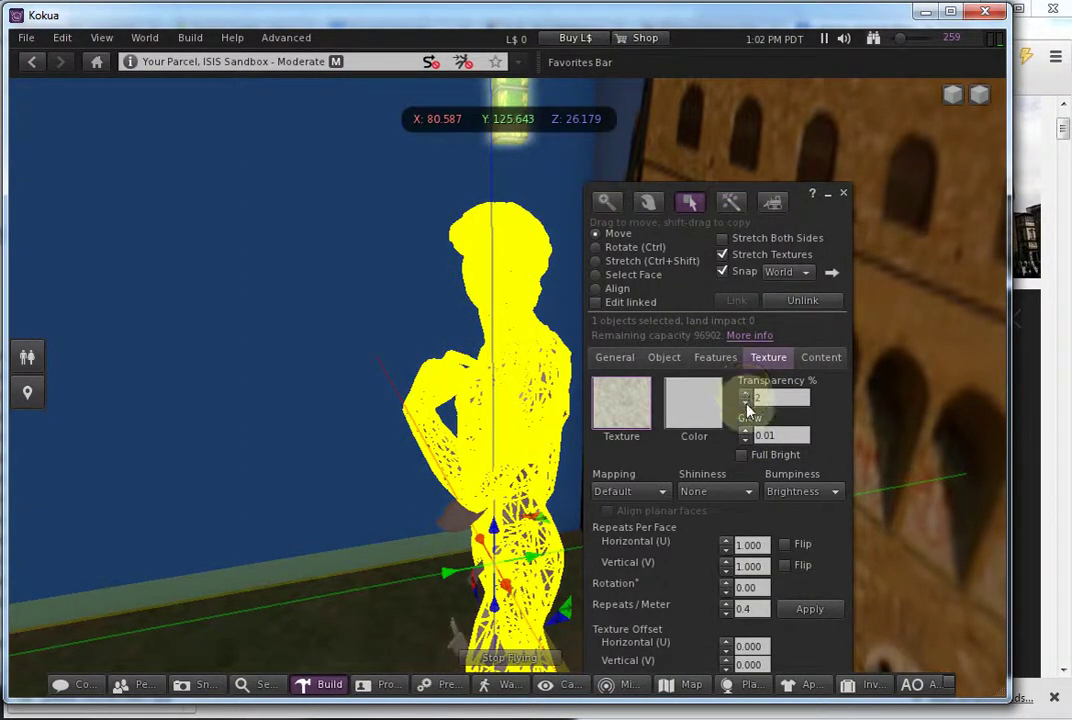
{"action": "left_click", "coordinate": [745, 403]}
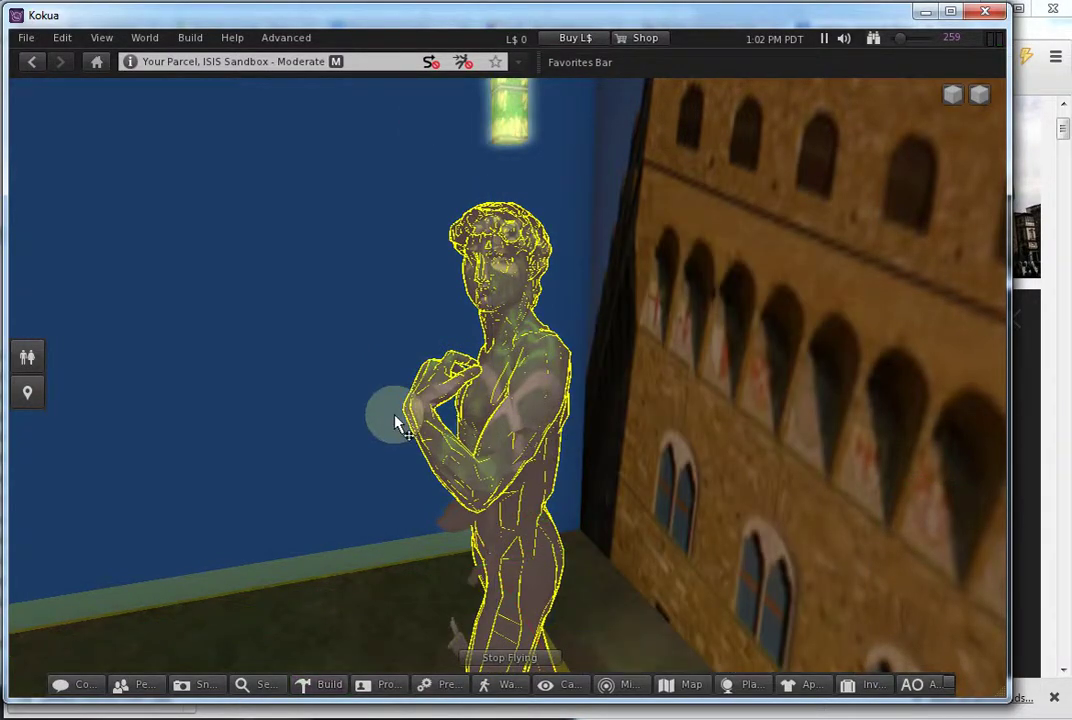
Nudge the light lower along X, then deselect it to finish editing
{"action": "left_click_drag", "start_coordinate": [419, 412], "coordinate": [560, 205], "text": "alt"}
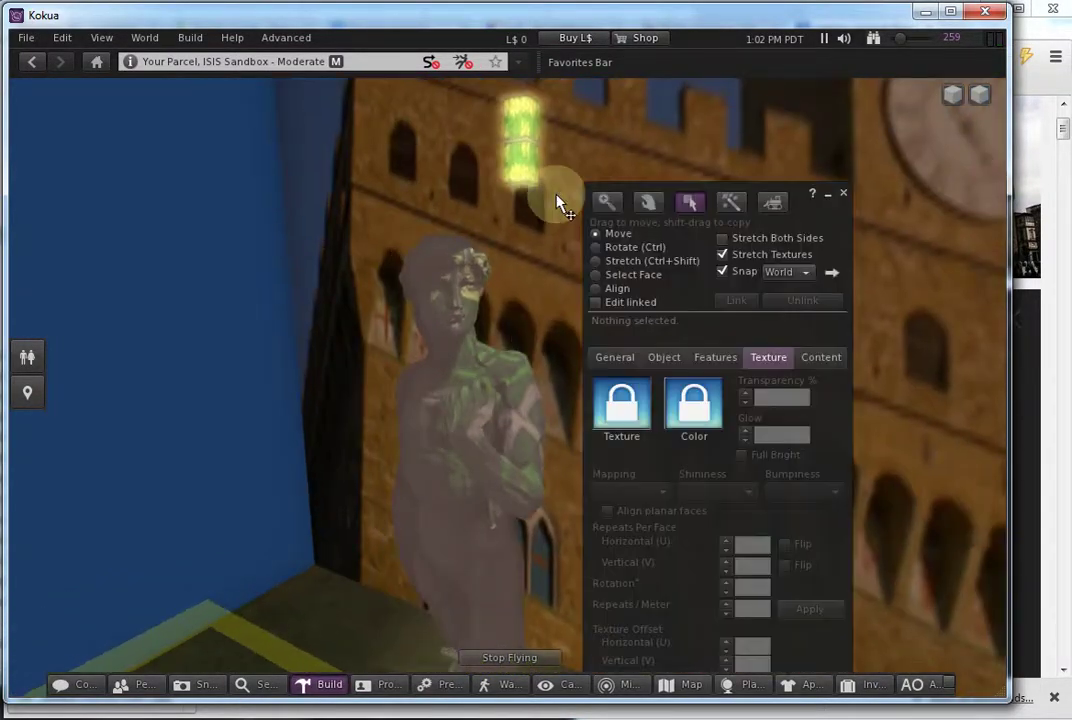
{"action": "left_click", "coordinate": [527, 147]}
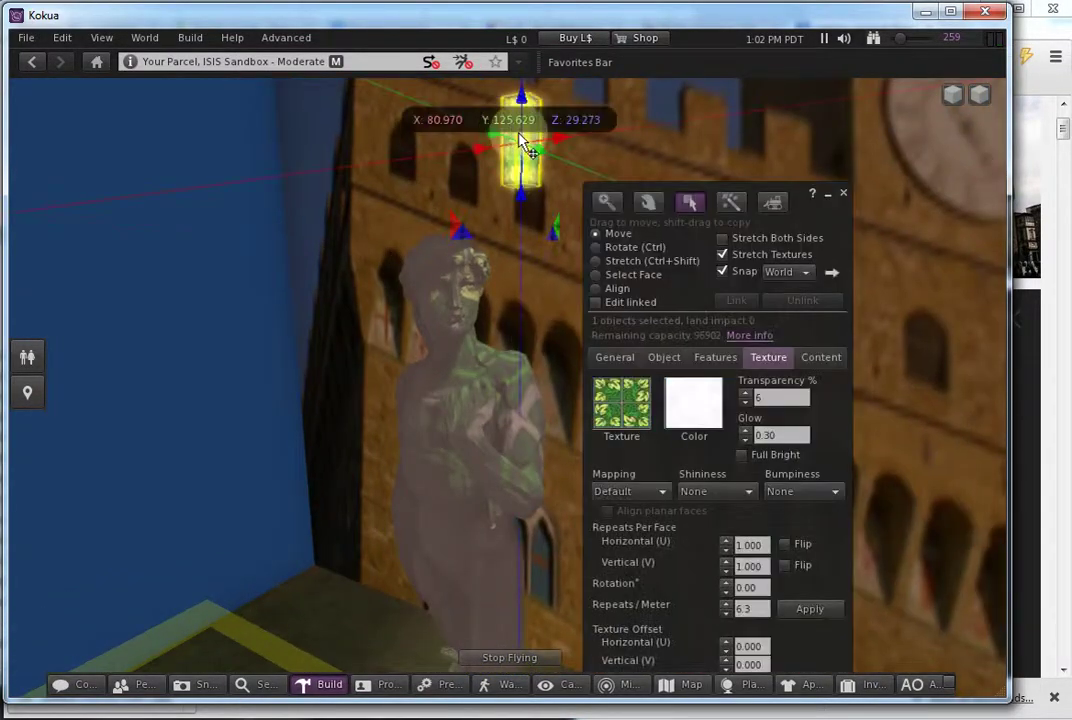
{"action": "mouse_move", "coordinate": [527, 185]}
{"action": "left_mouse_down"}
{"action": "mouse_move", "coordinate": [567, 156]}
{"action": "mouse_move", "coordinate": [508, 158]}
{"action": "mouse_move", "coordinate": [527, 168]}
{"action": "mouse_move", "coordinate": [508, 248]}
{"action": "mouse_move", "coordinate": [505, 190]}
{"action": "left_mouse_up"}
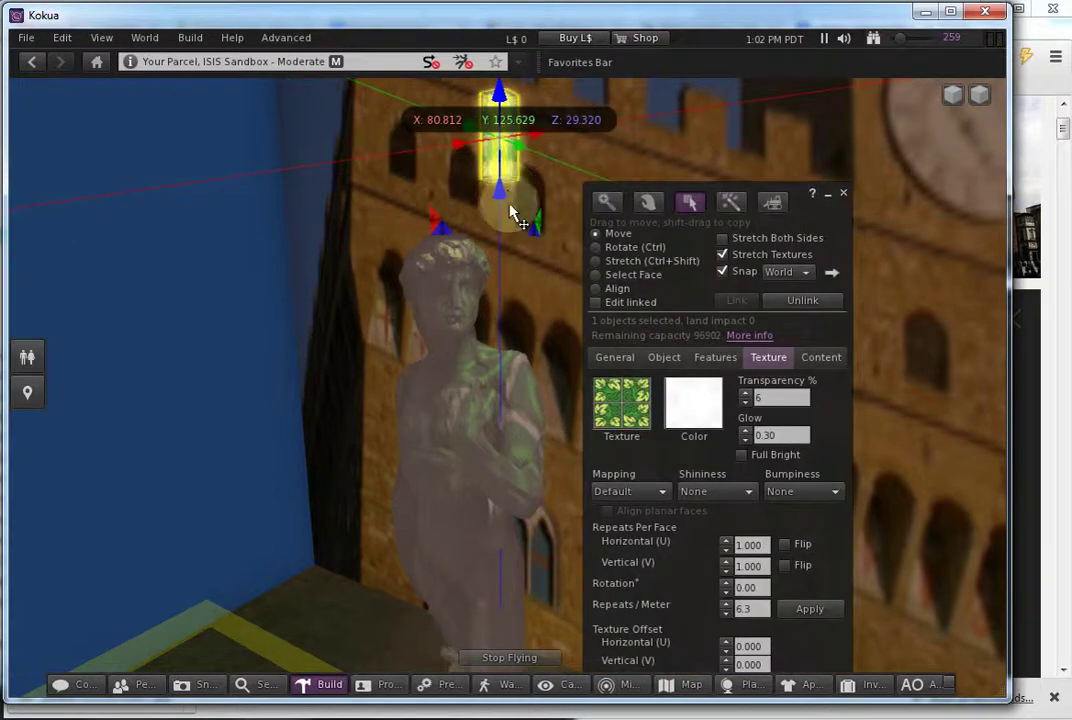
{"action": "key", "text": "Escape"}
{"action": "mouse_move", "coordinate": [511, 378]}
{"action": "left_mouse_down", "text": "alt"}
{"action": "mouse_move", "coordinate": [507, 388]}
{"action": "mouse_move", "coordinate": [546, 400]}
{"action": "left_mouse_up", "text": "alt"}
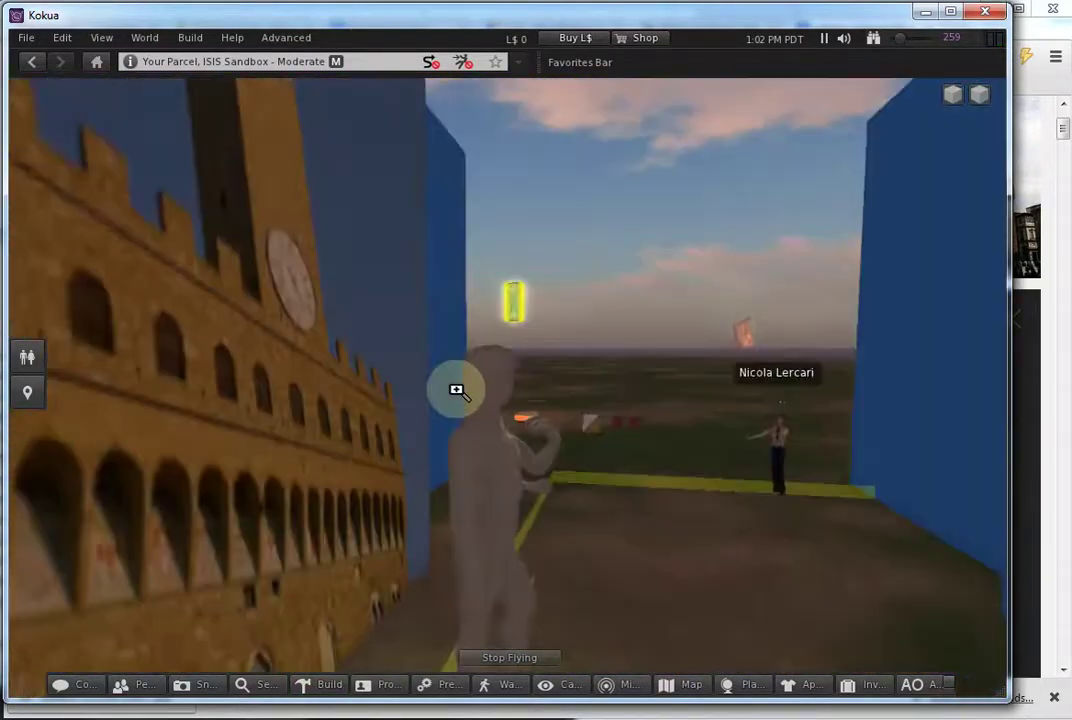